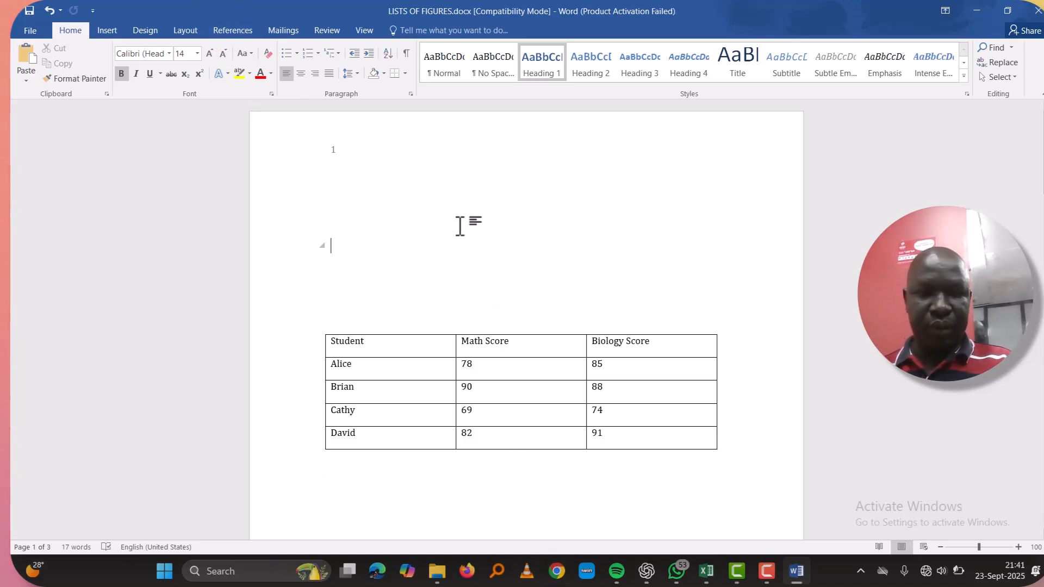
scroll(460, 225, "down", 10)
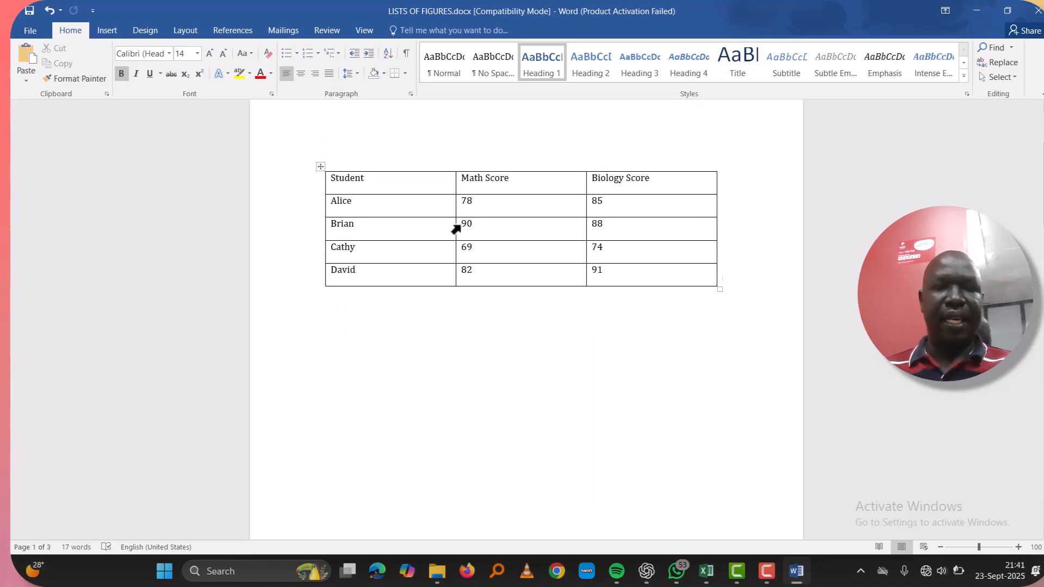
scroll(460, 225, "up", 10)
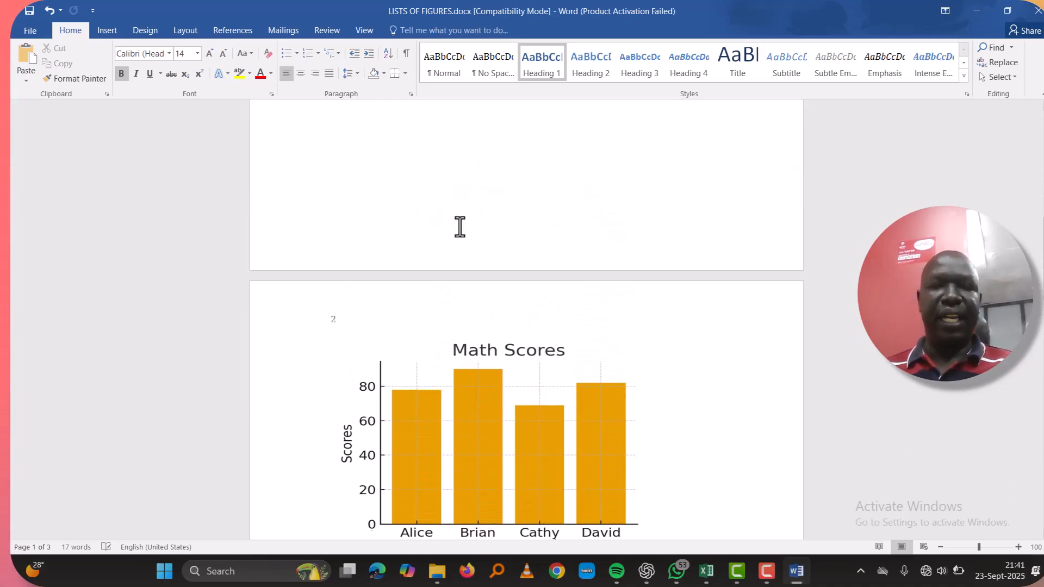
scroll(467, 237, "down", 12)
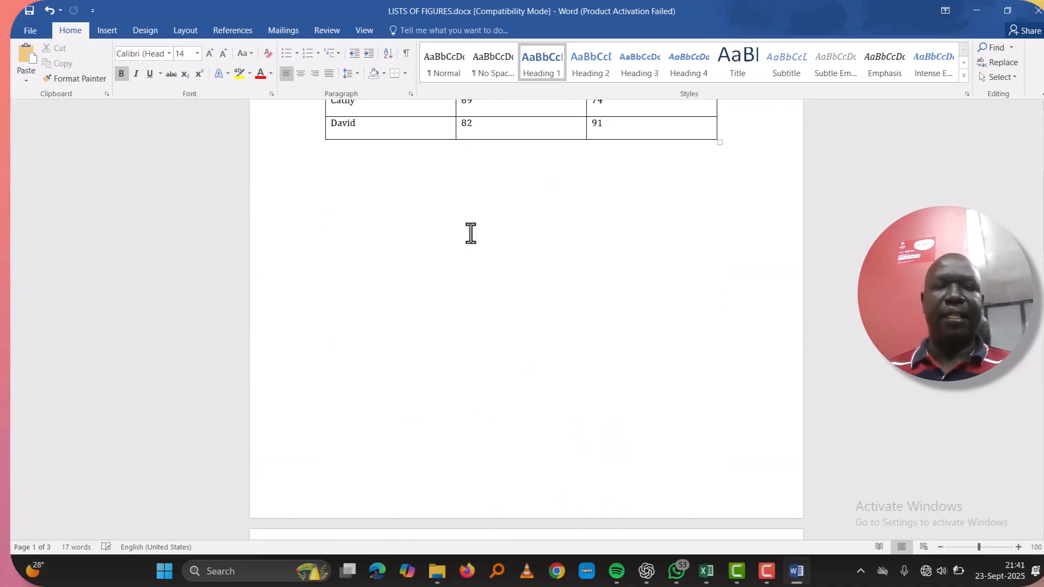
scroll(471, 248, "up", 12)
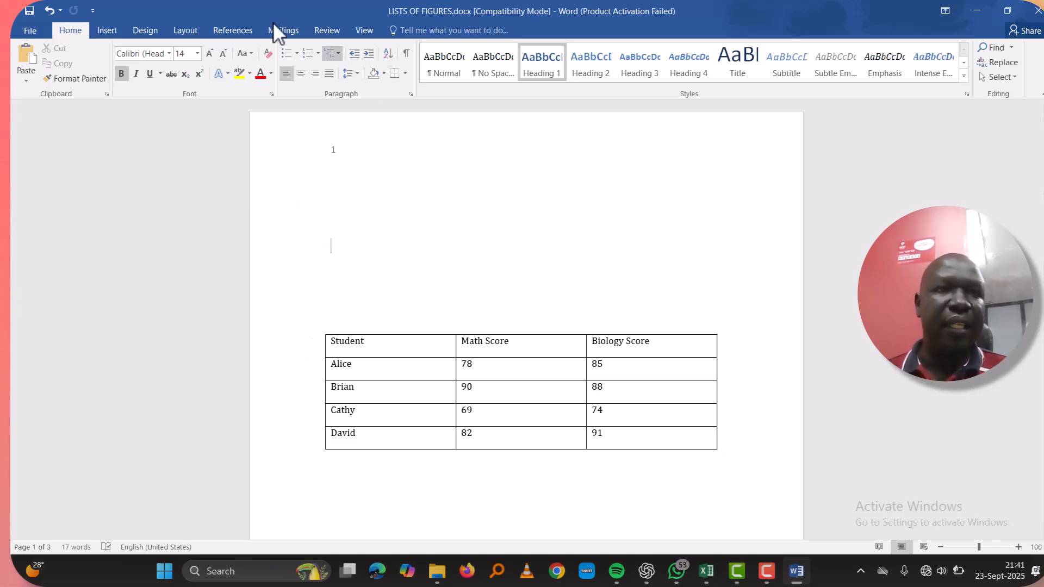
Step: Insert the caption "Table 1-students marks" above the student scores table, using the Table label
left_click(220, 29)
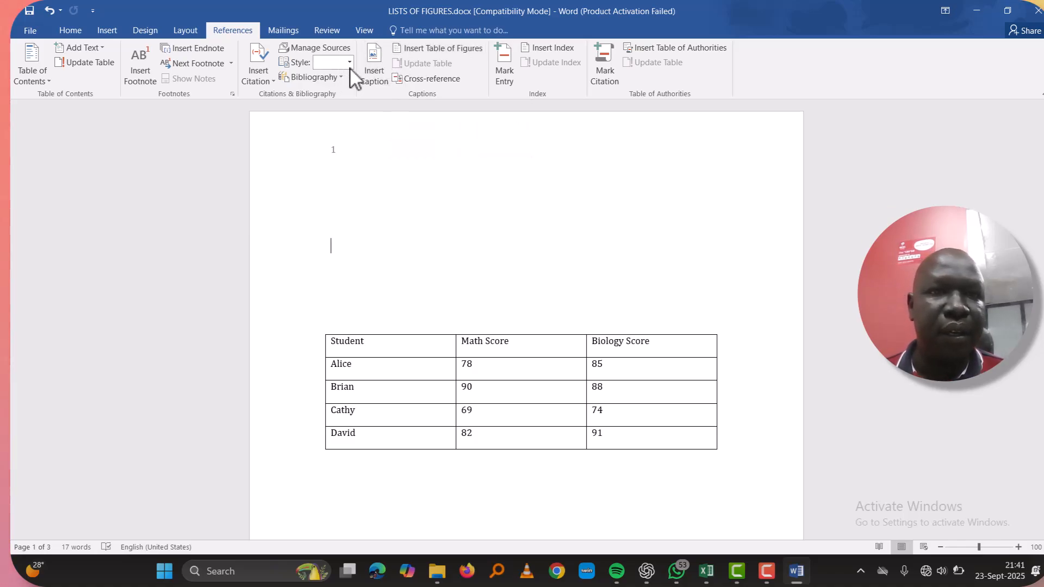
left_click(367, 76)
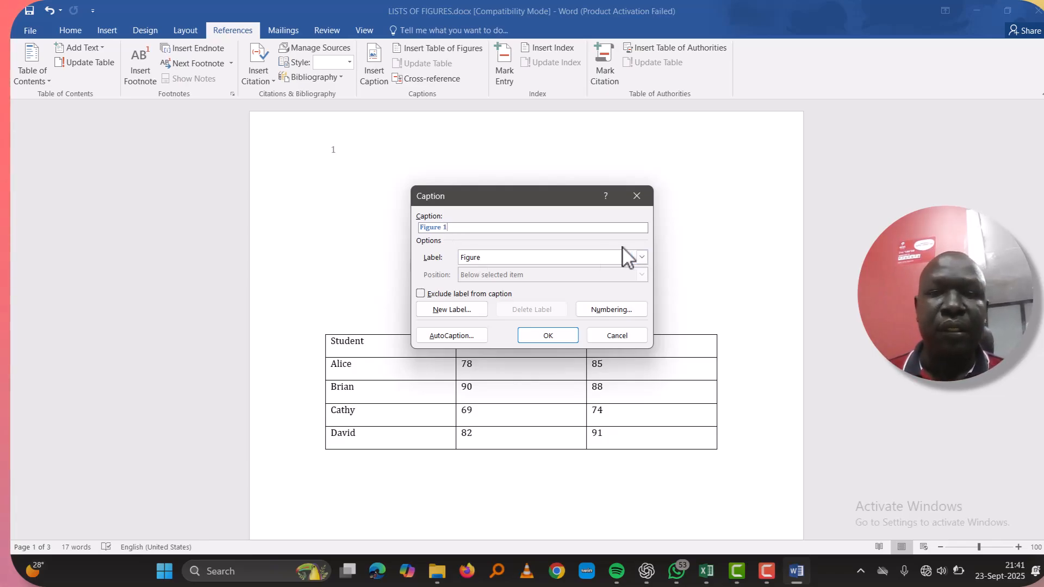
left_click(641, 257)
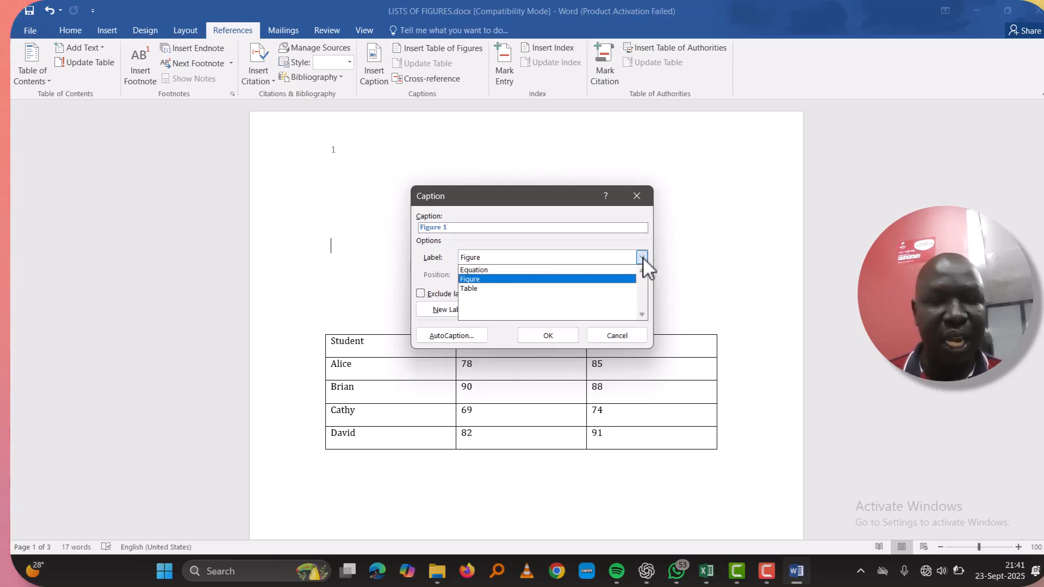
left_click(552, 288)
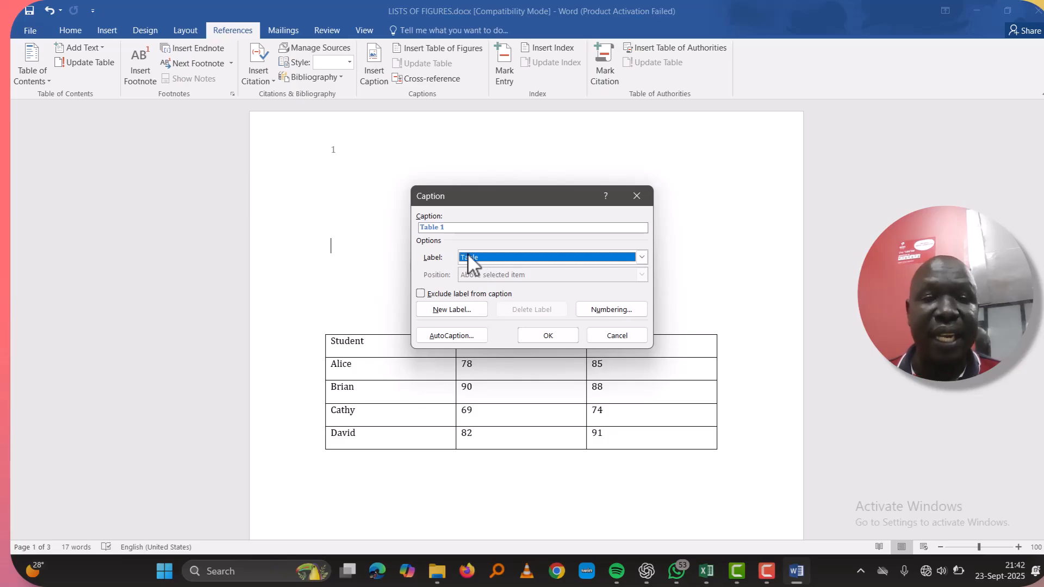
left_click(467, 228)
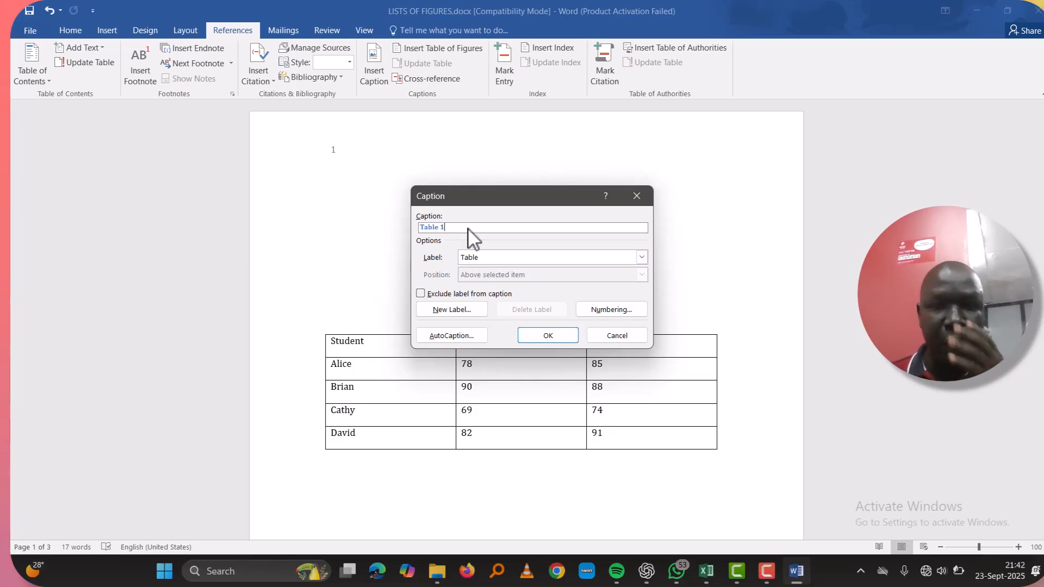
type("-")
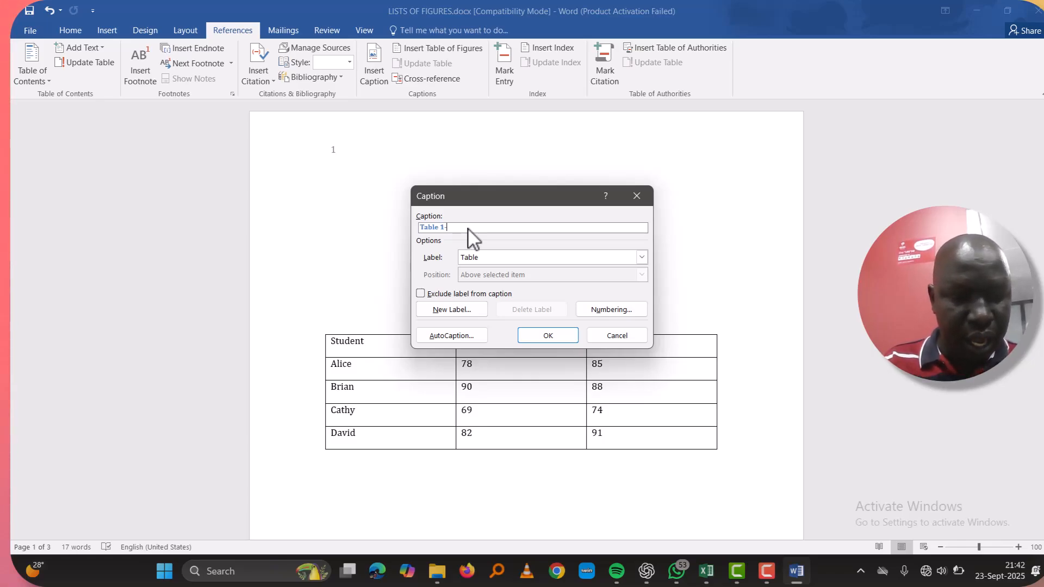
type("students n")
key("BackSpace")
type("marks")
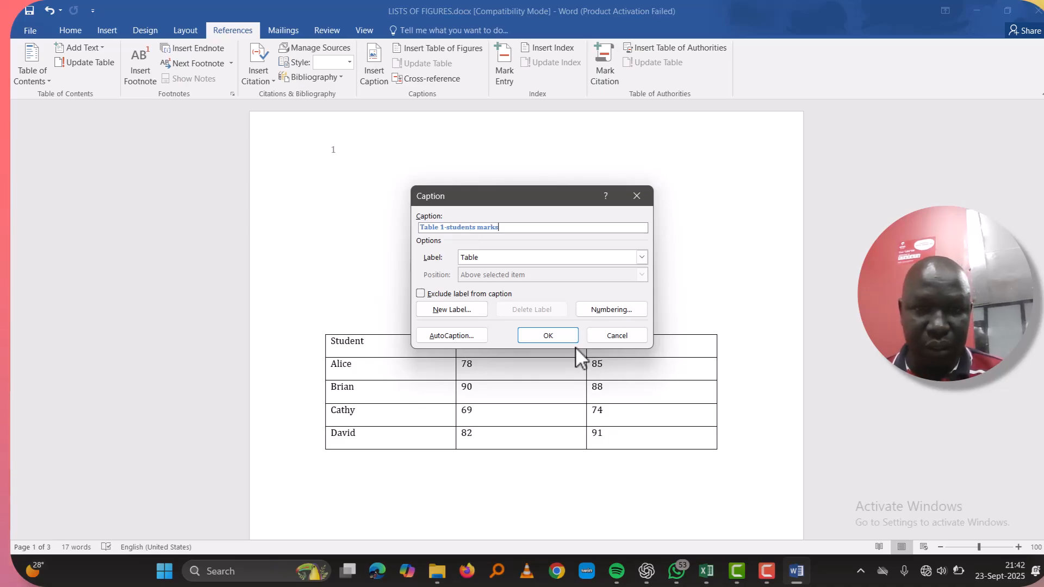
left_click(548, 336)
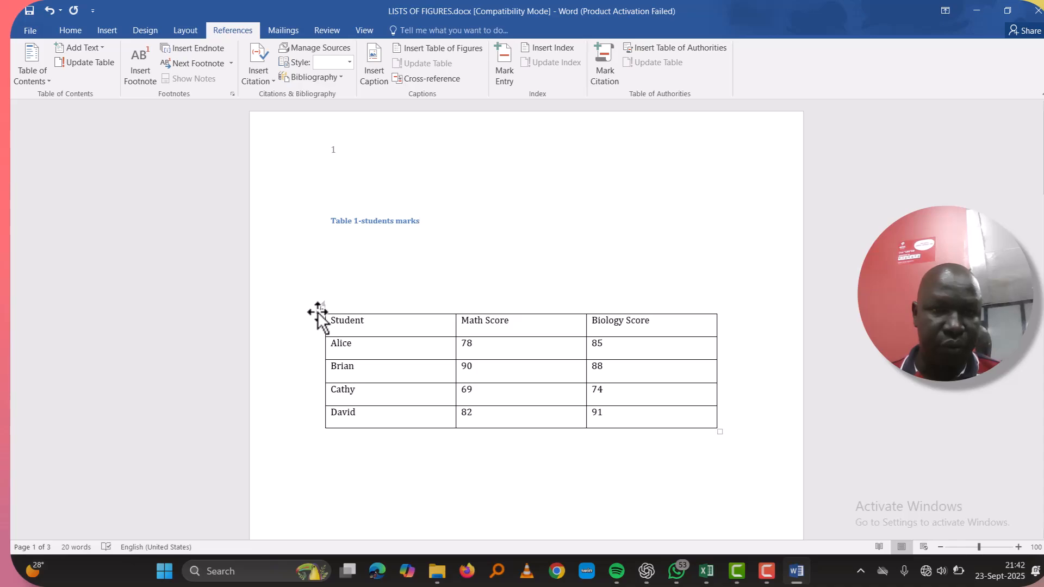
Step: Remove the empty space directly above the table caption on the first page
left_click(319, 312)
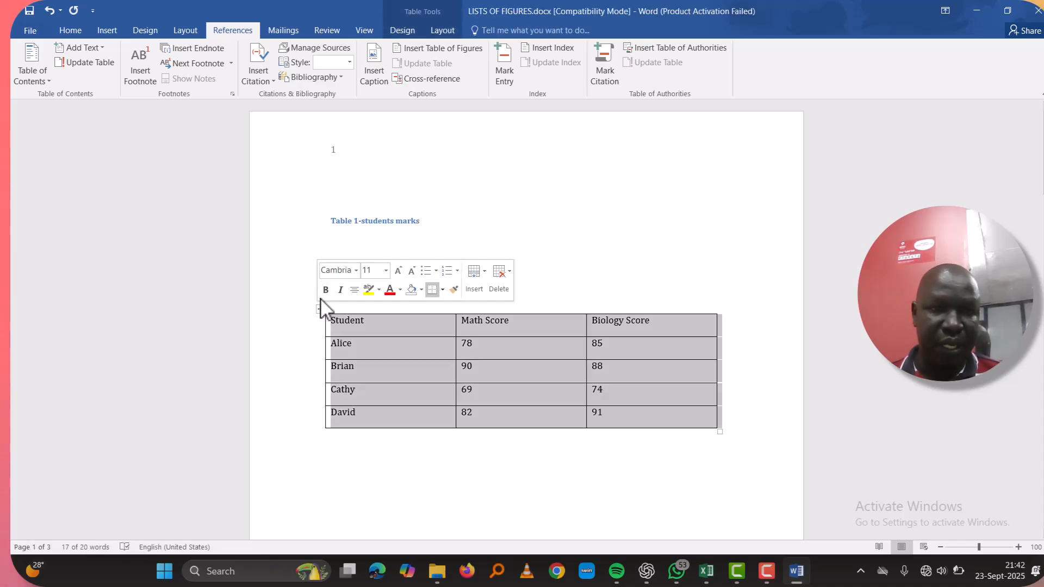
left_click(325, 221)
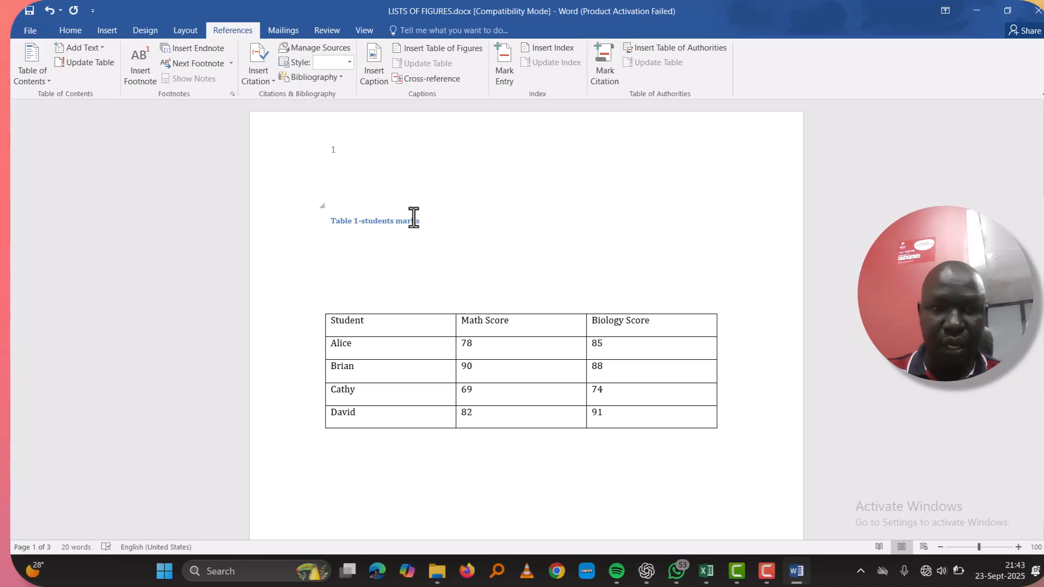
key("BackSpace")
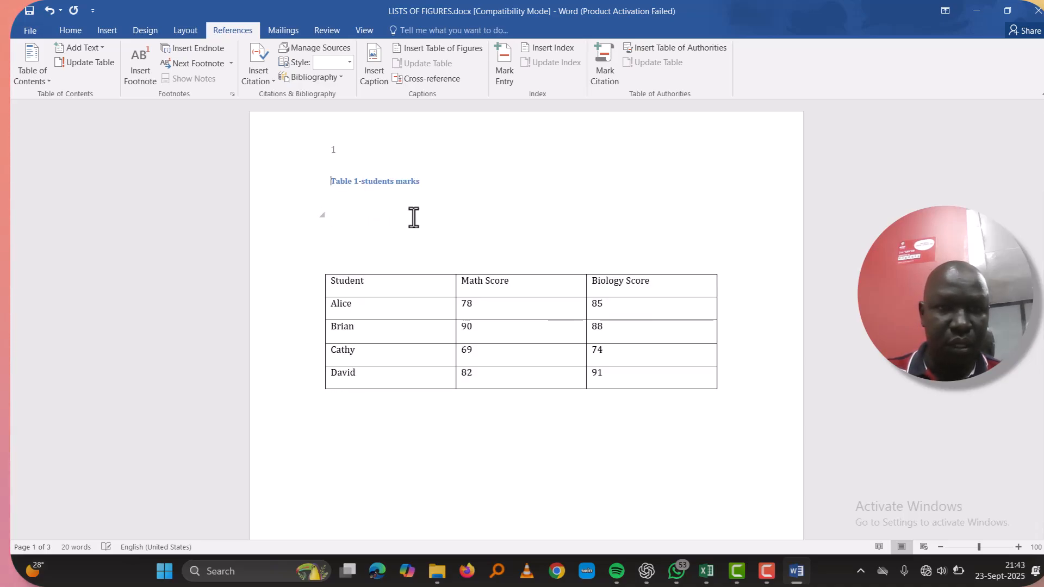
Step: Start a caption for the Math Scores chart with the Figure label, positioned above the selected item
scroll(425, 354, "down", 7)
scroll(426, 357, "down", 3)
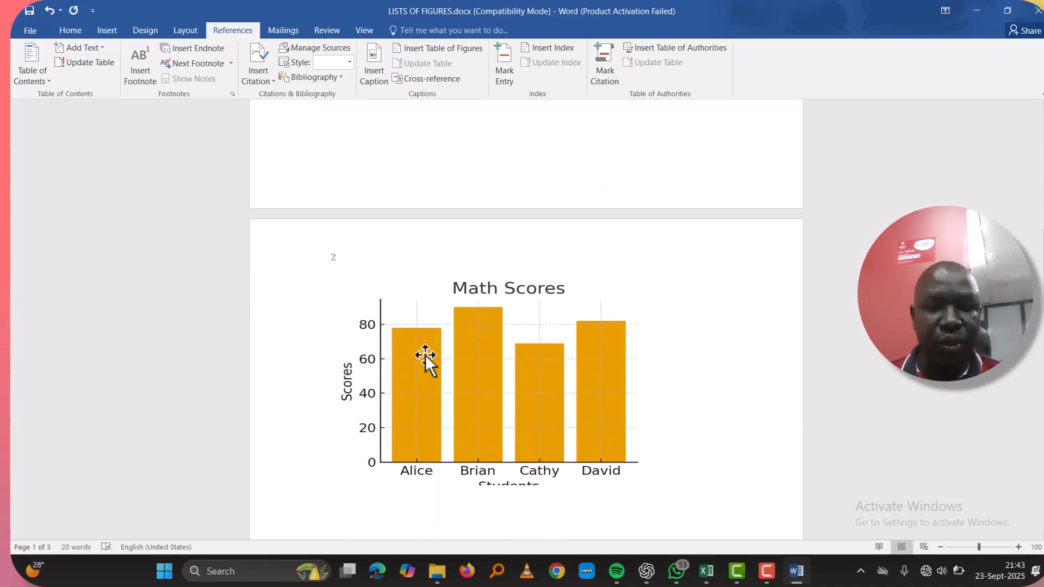
left_click(460, 359)
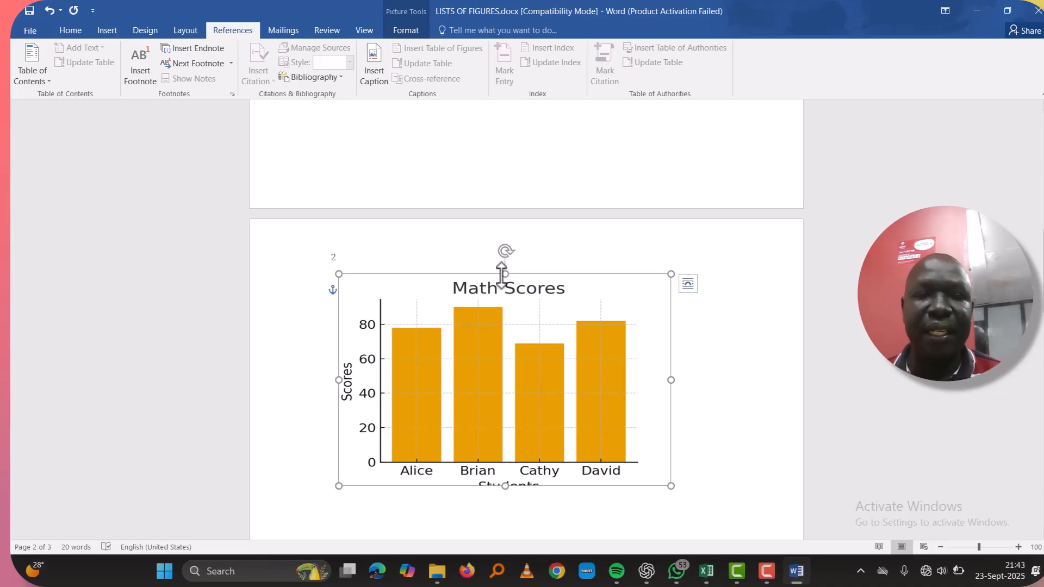
right_click(501, 275)
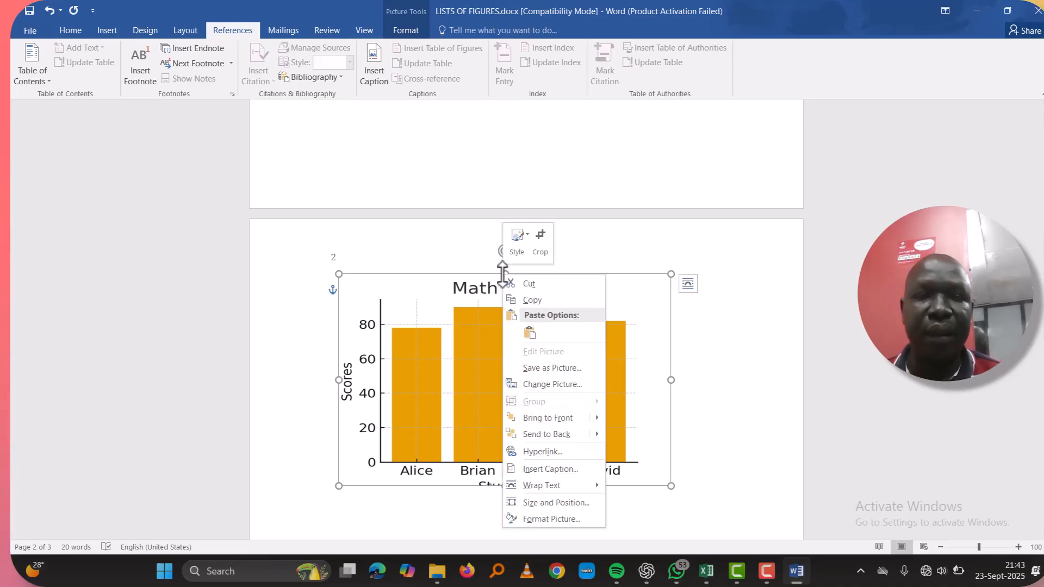
mouse_move(551, 488)
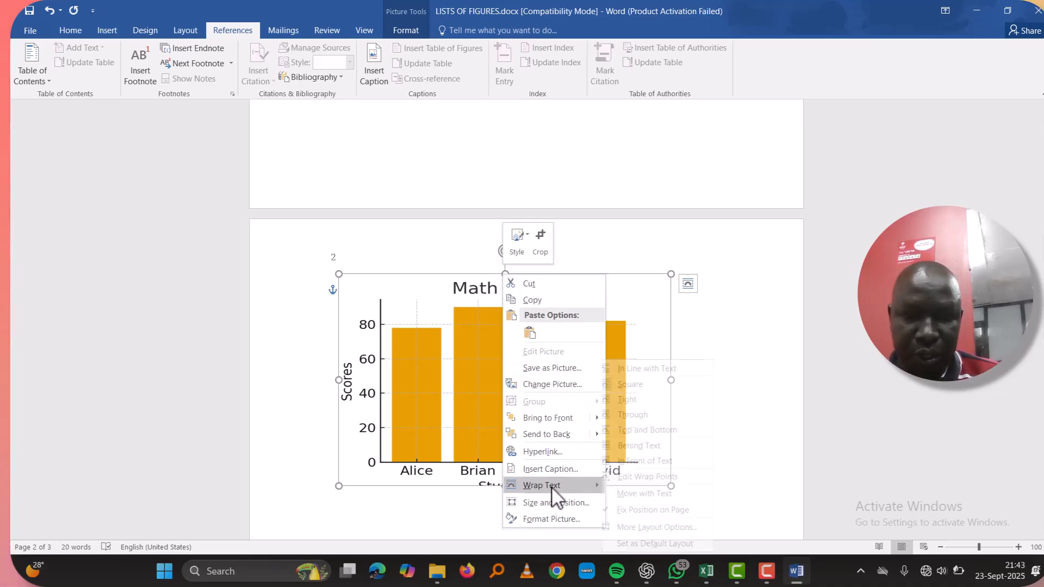
left_click(552, 467)
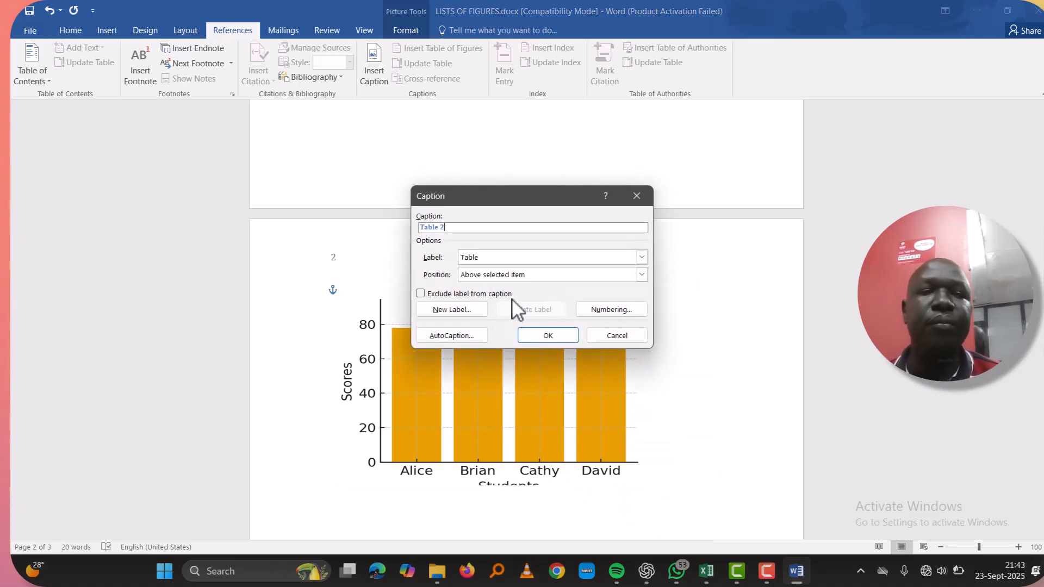
left_click(505, 228)
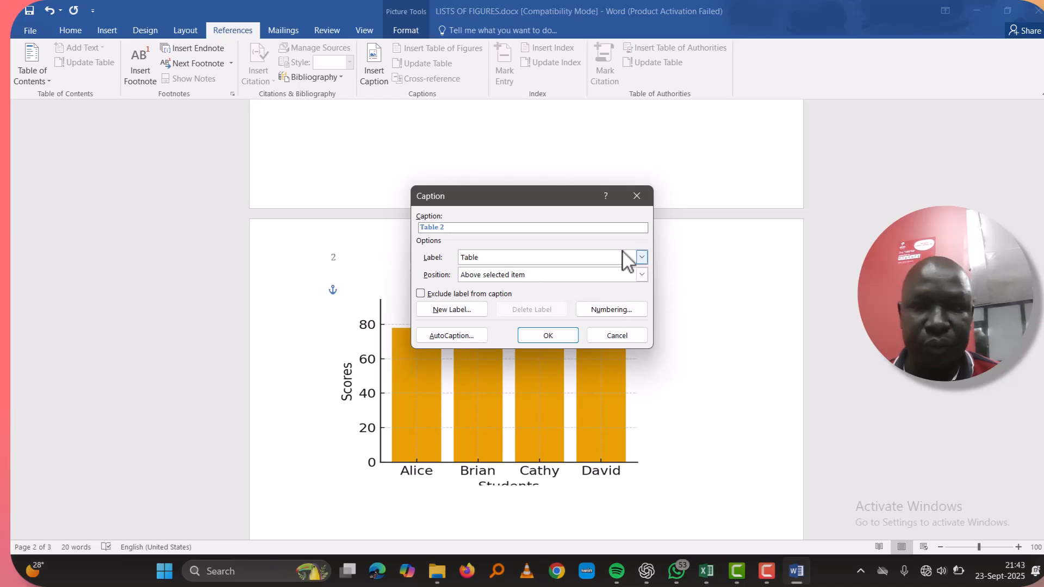
left_click(641, 257)
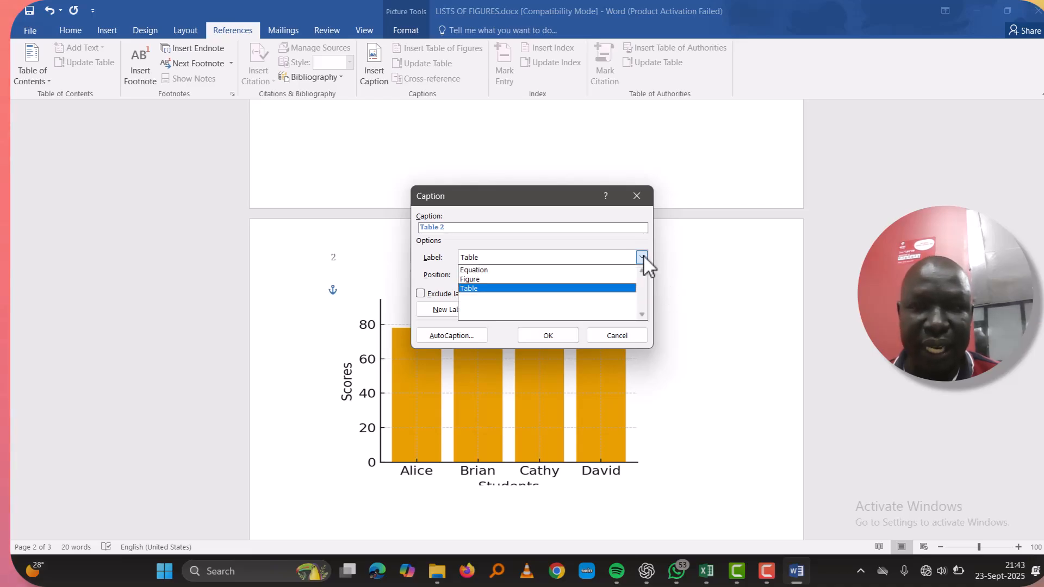
left_click(573, 280)
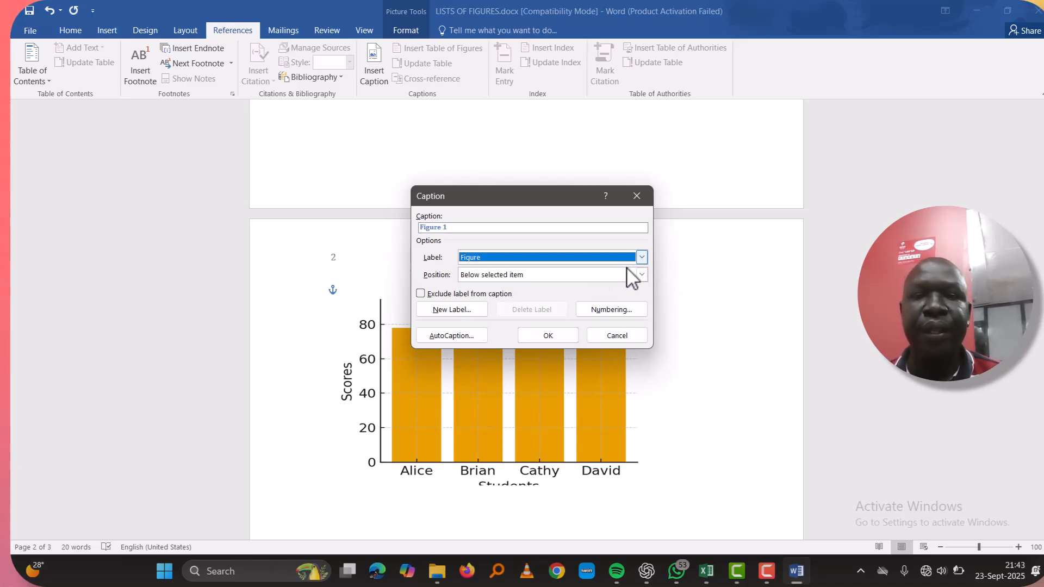
left_click(641, 274)
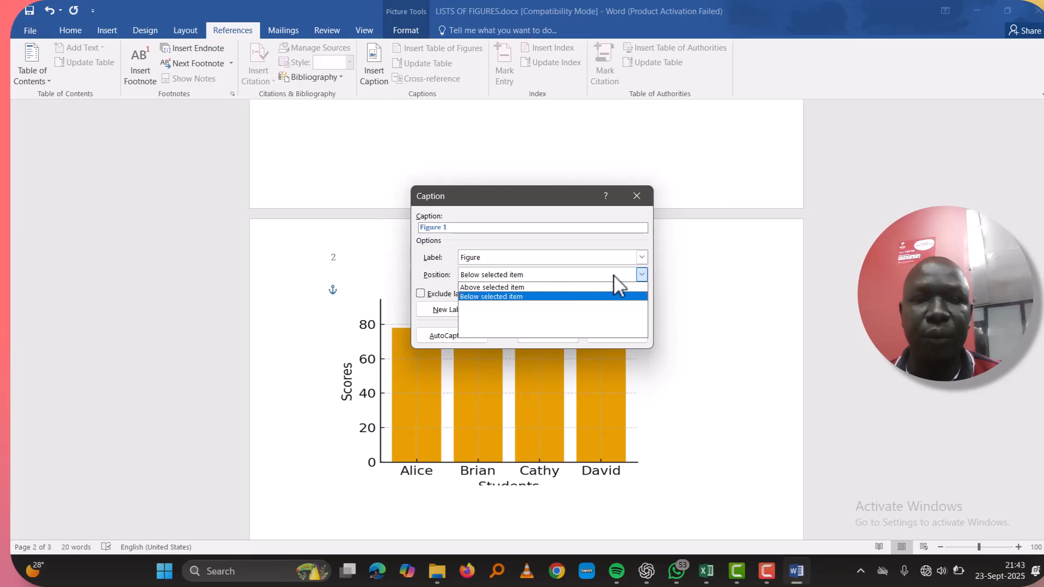
left_click(562, 287)
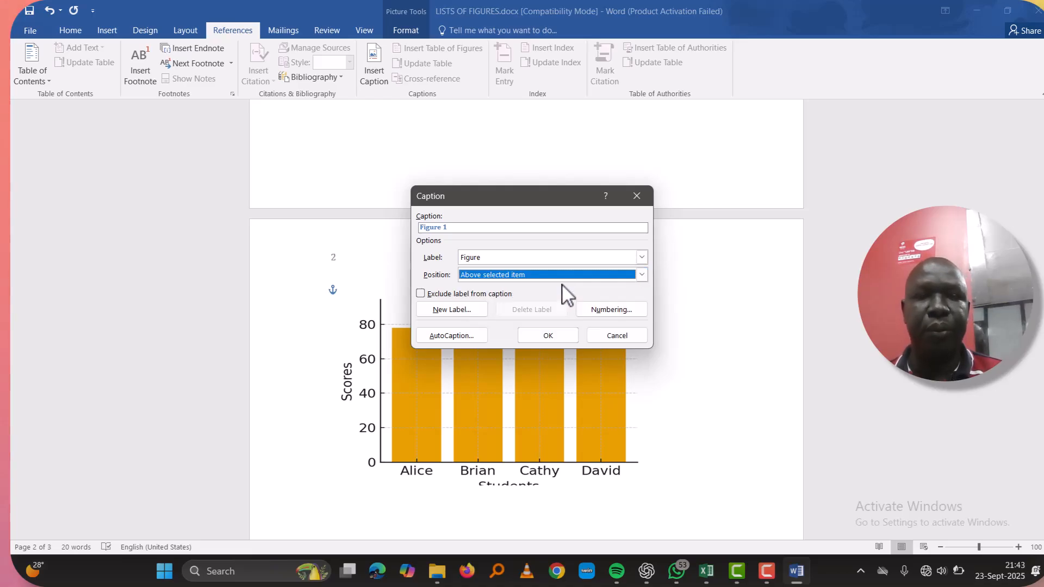
Step: Complete the Math Scores chart's caption as "Figure 1-distribution of students" and insert it
left_click(455, 228)
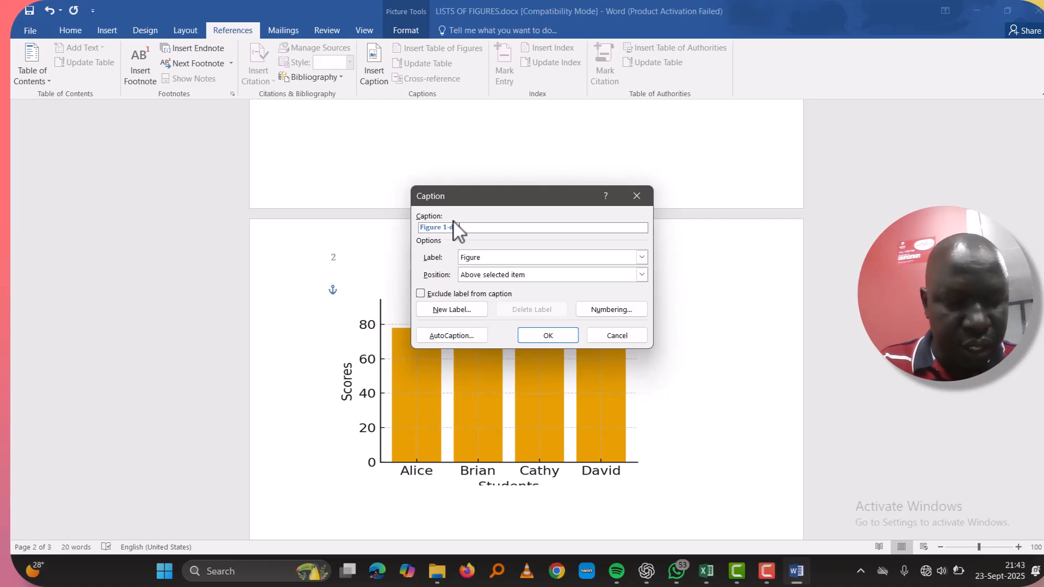
type("ution of students")
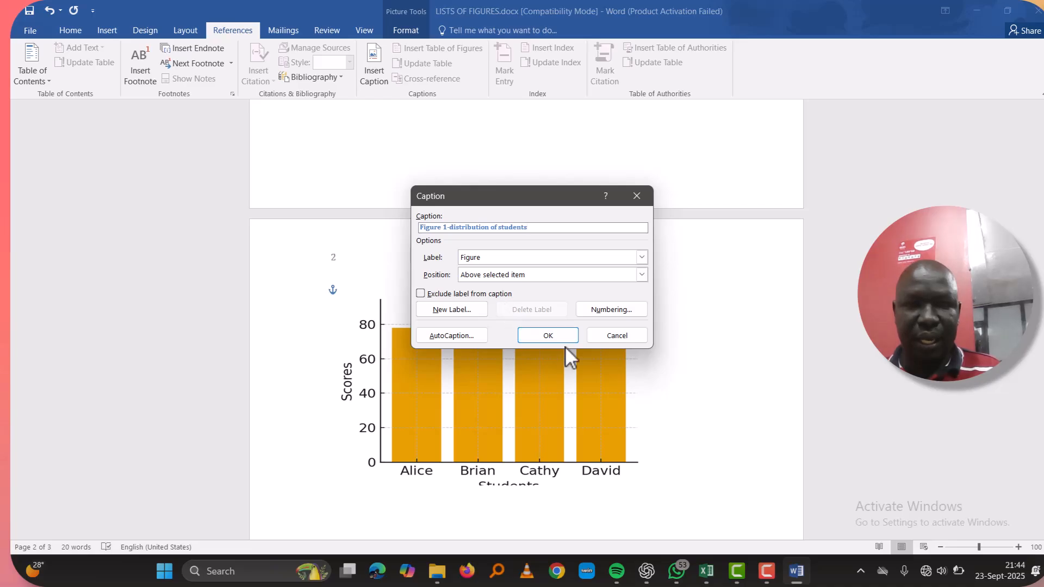
left_click(553, 338)
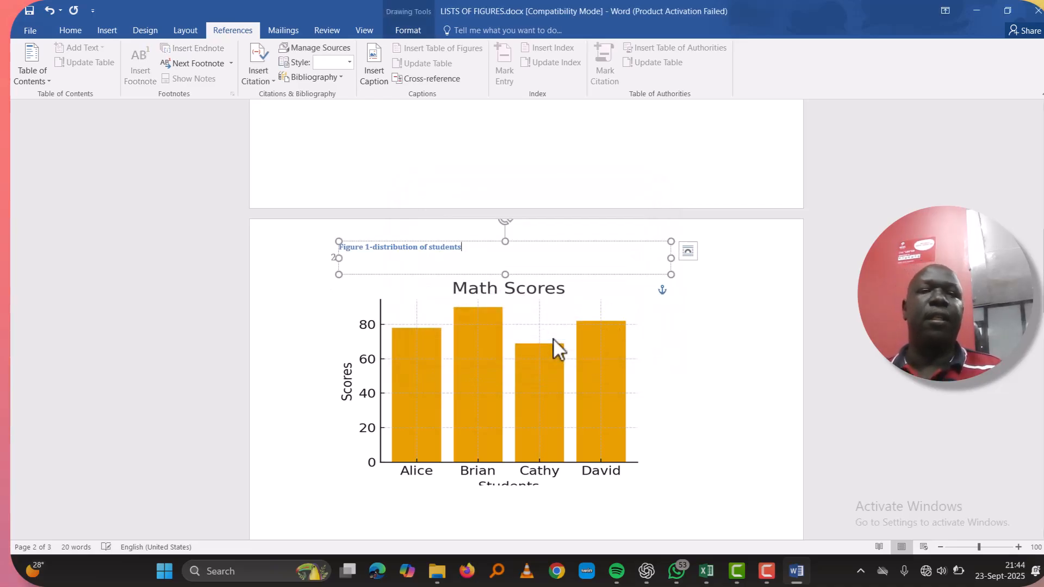
Step: Start a caption for the Biology Scores chart with the Figure label, positioned above the selected item
scroll(553, 338, "down", 10)
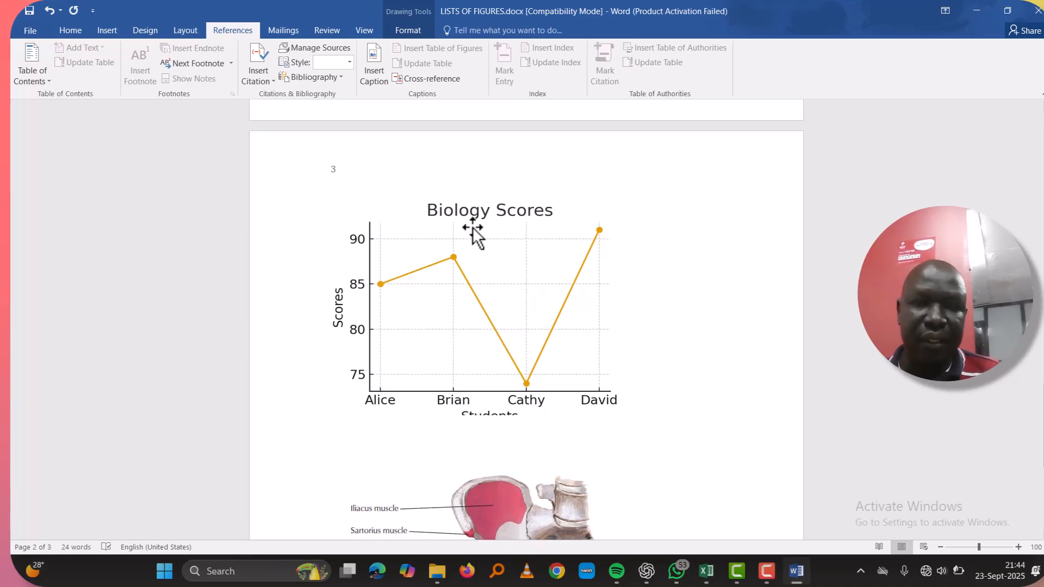
right_click(472, 228)
left_click(431, 261)
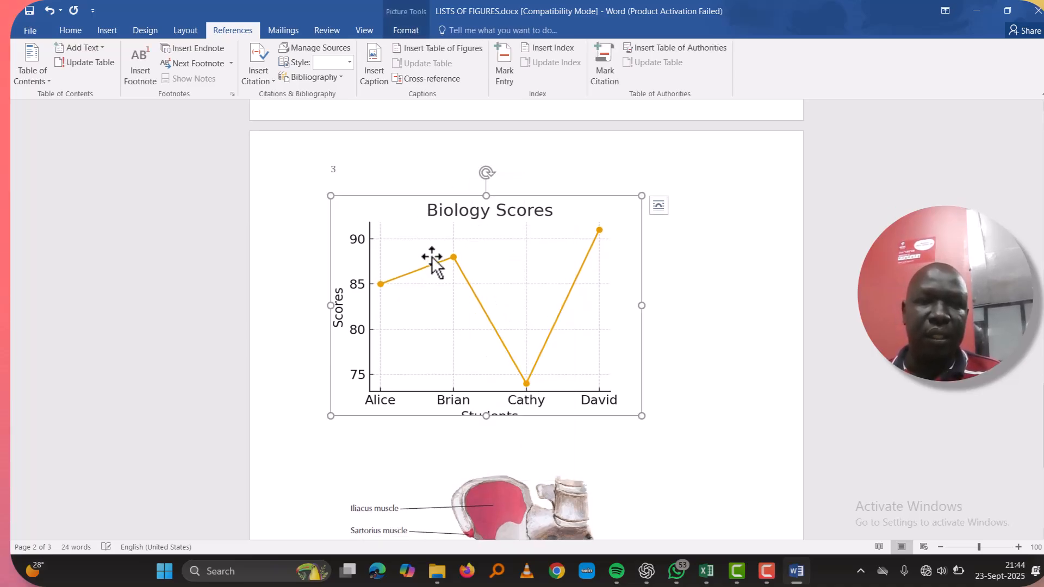
right_click(488, 191)
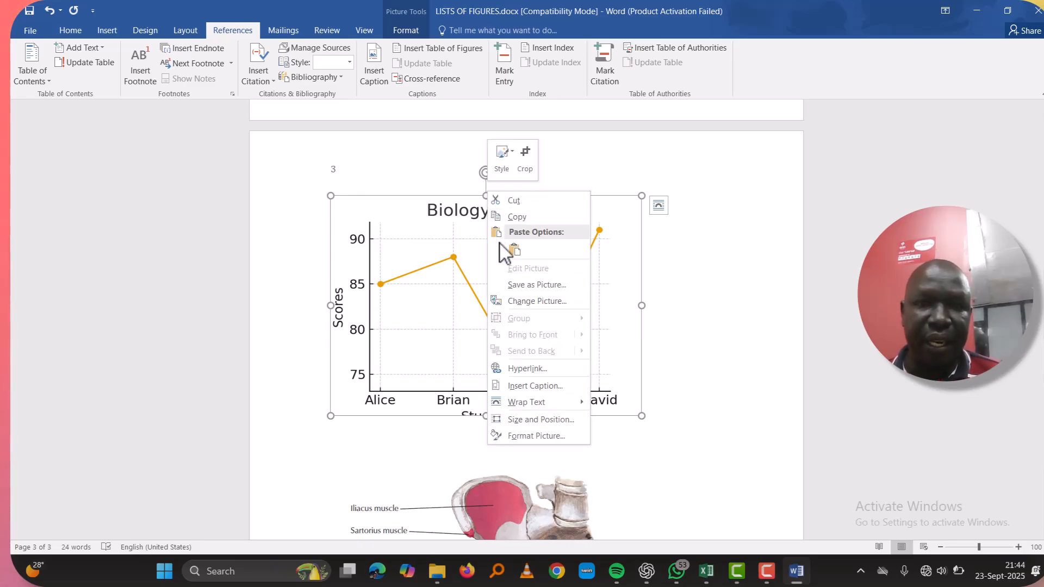
left_click(526, 385)
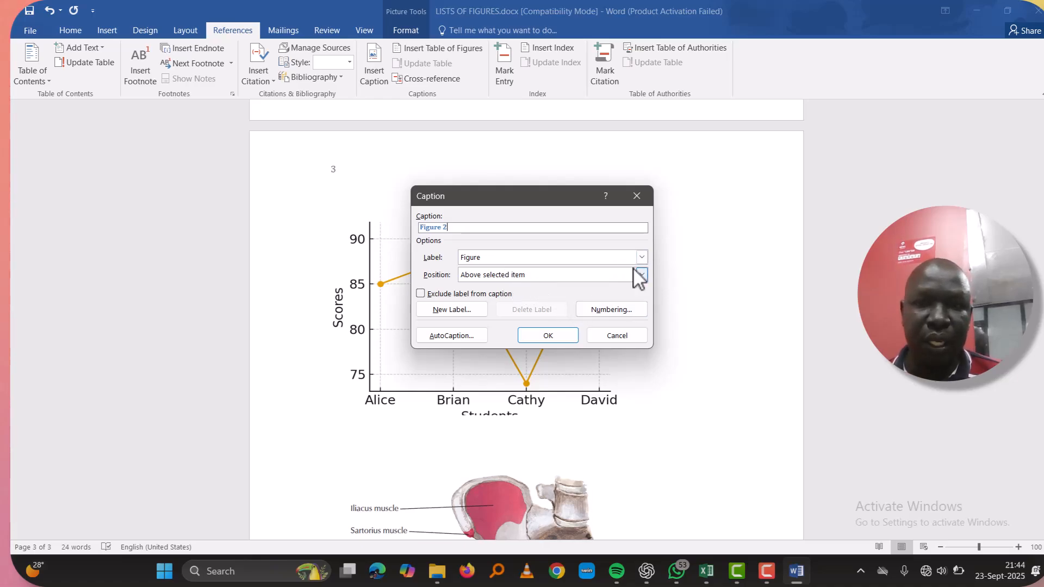
left_click(641, 275)
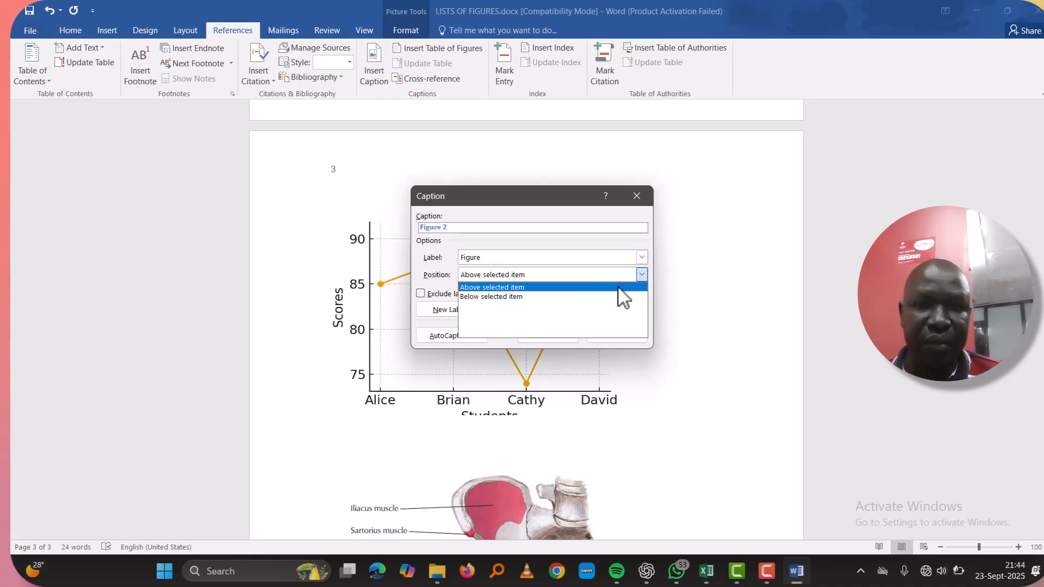
left_click(620, 288)
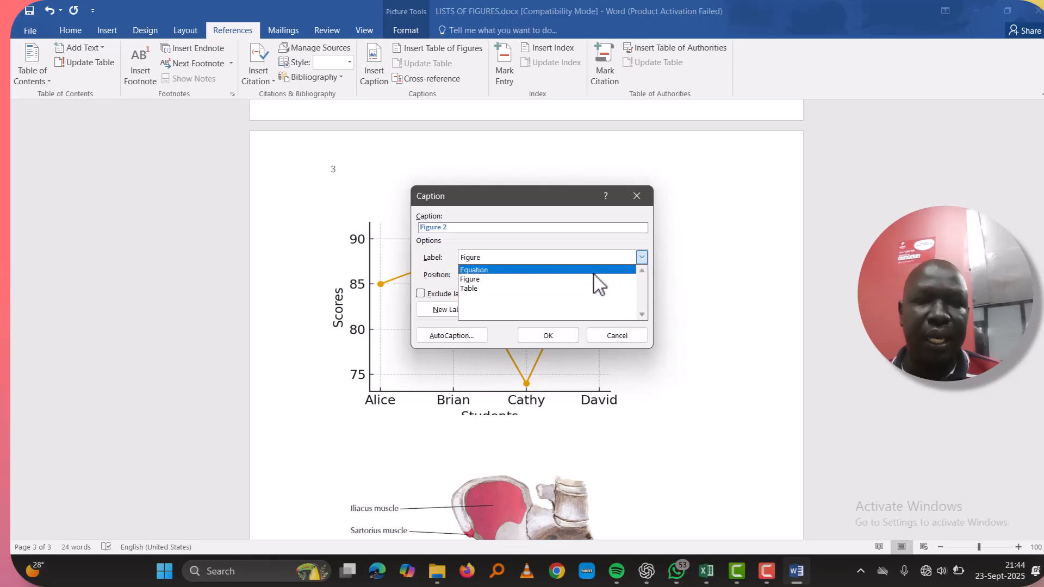
left_click(583, 278)
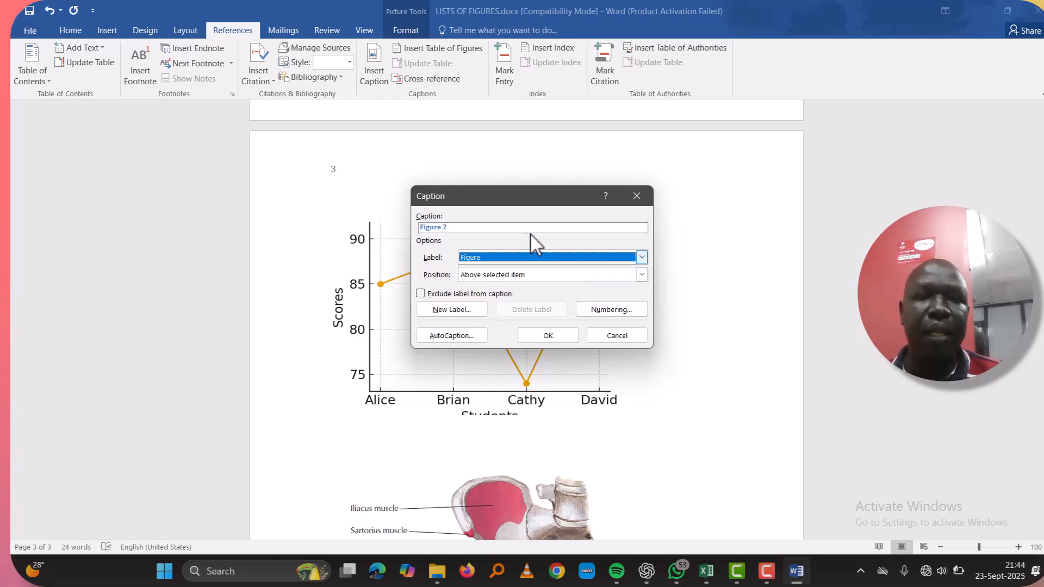
Step: Complete the Biology Scores chart's caption as "Figure 2-distribution two" and insert it
left_click(497, 228)
type("-")
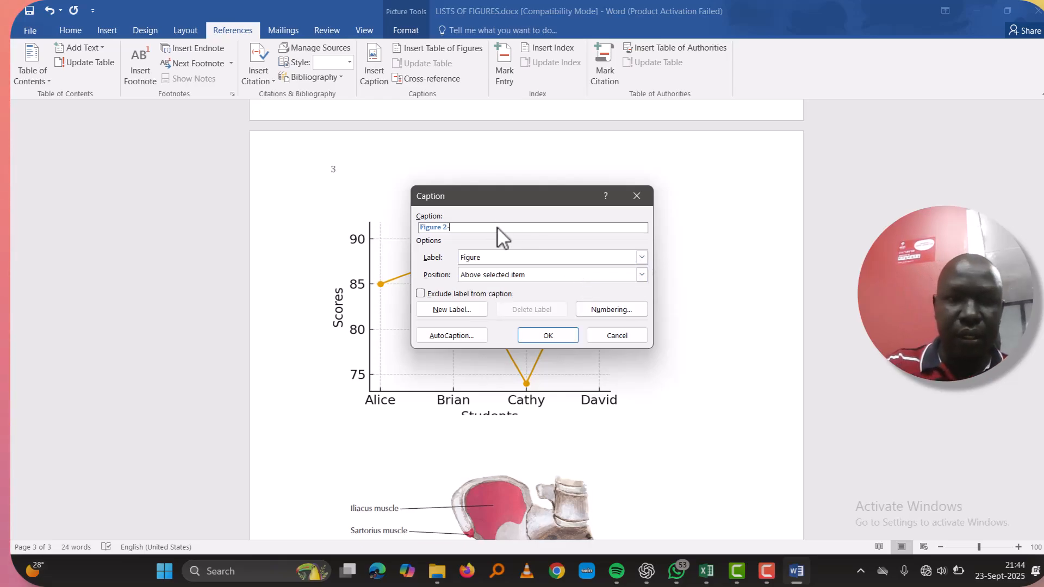
type("d")
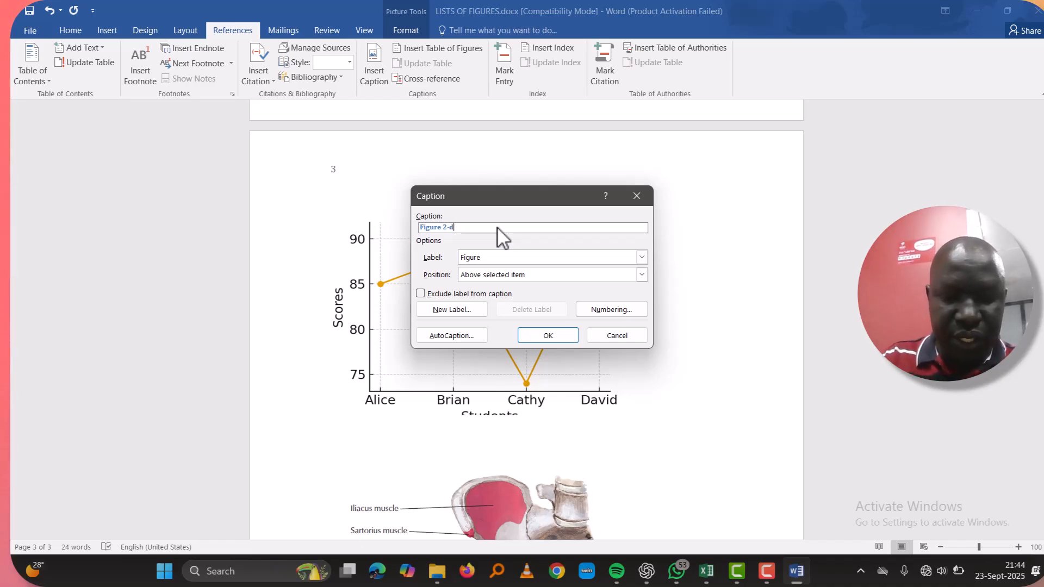
type("istrib")
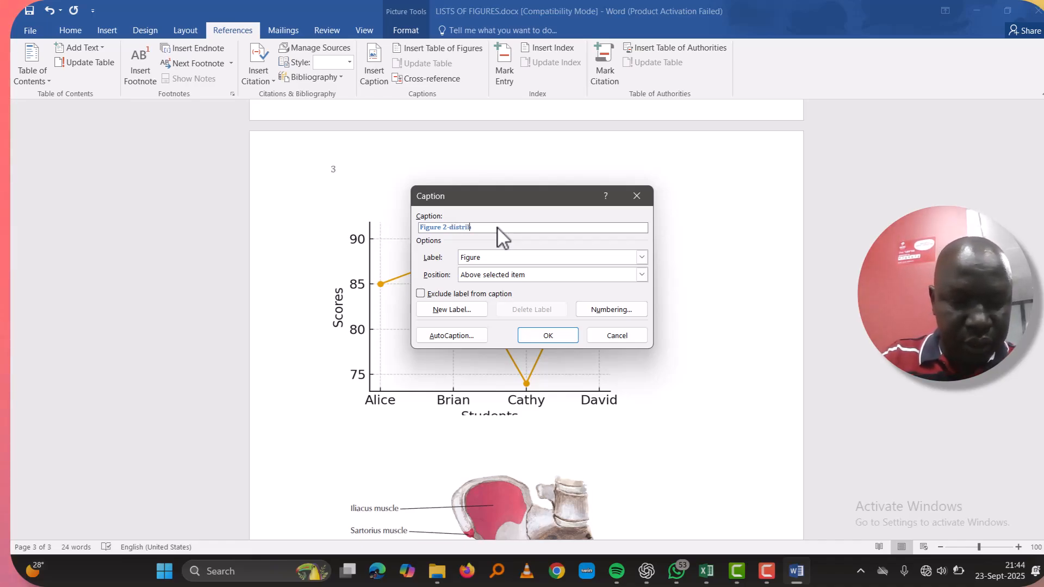
type("ution")
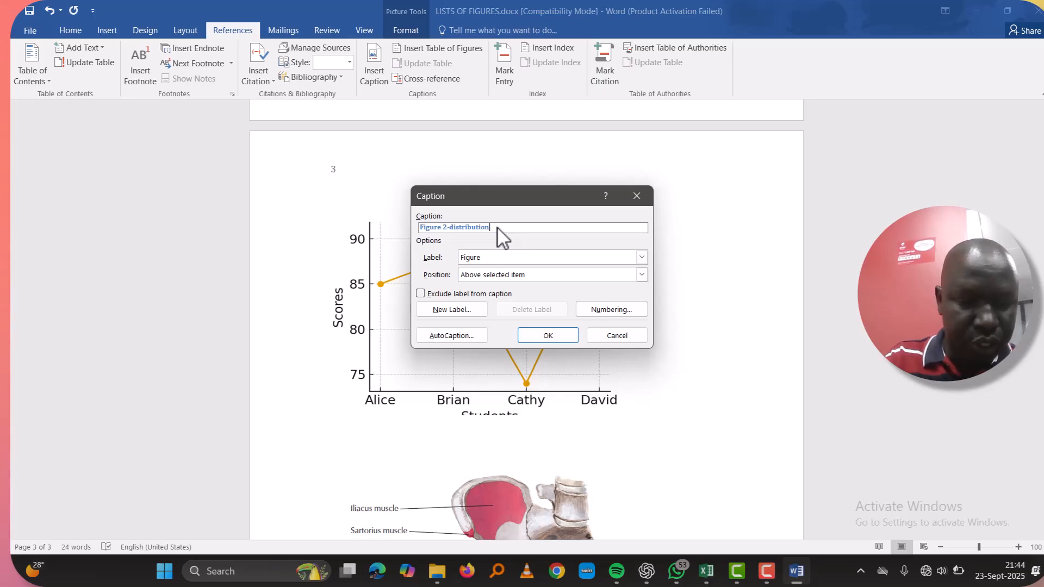
type(" two")
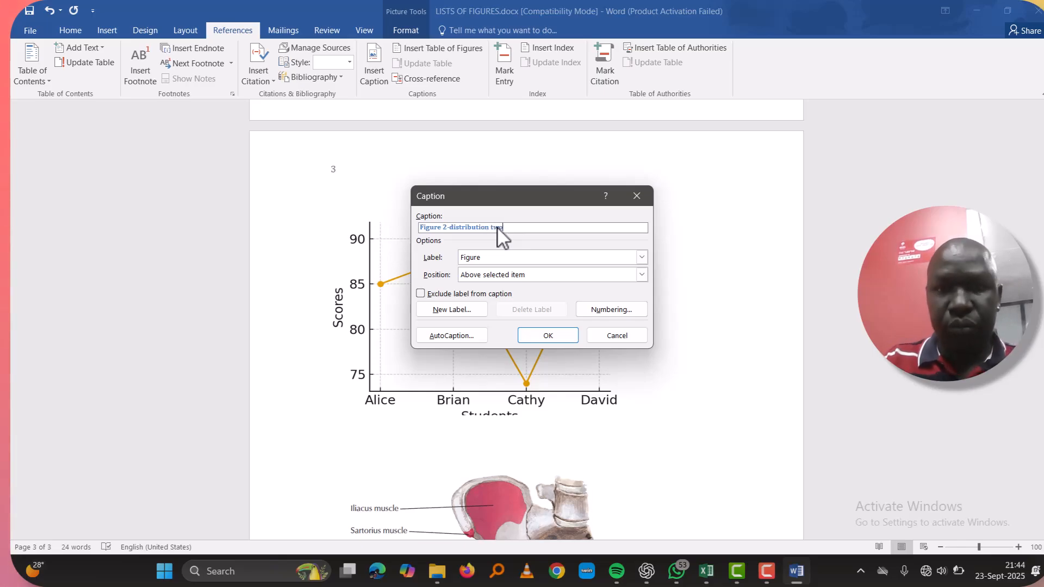
left_click(533, 338)
Step: Start a caption for the hip muscle illustration with the Figure label, positioned above the selected item
scroll(533, 340, "down", 5)
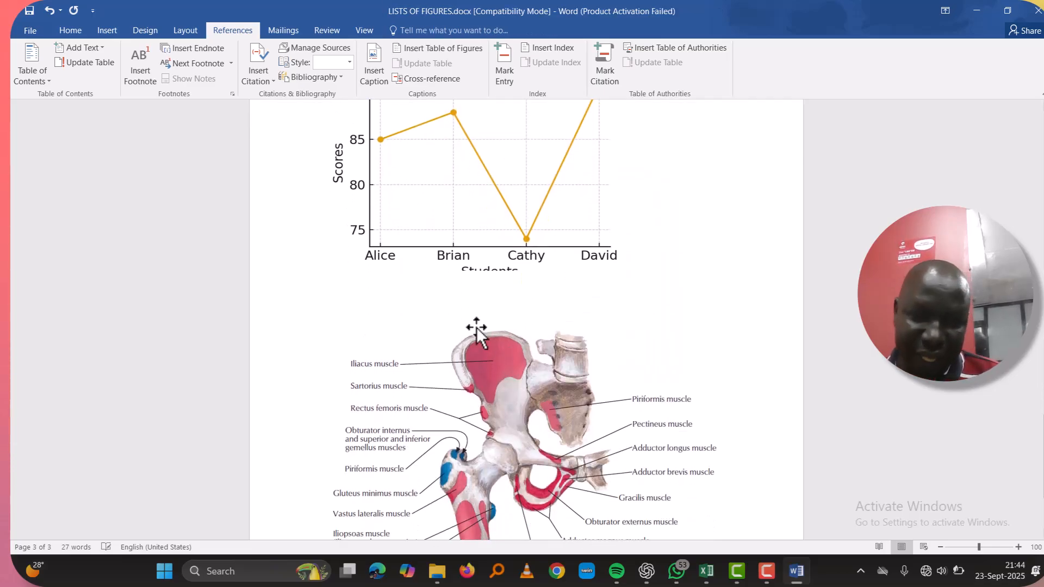
left_click(475, 366)
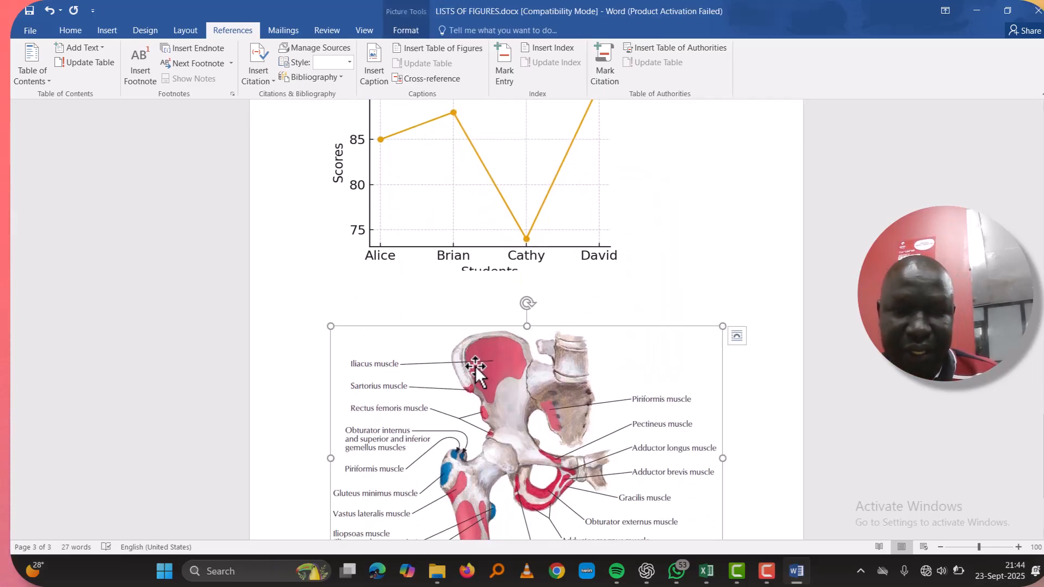
right_click(529, 327)
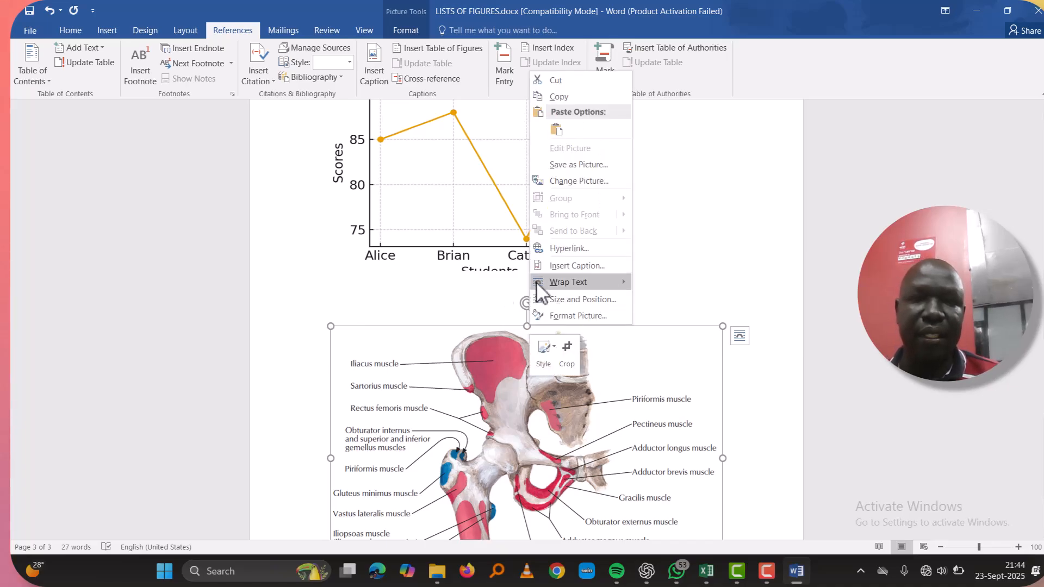
left_click(553, 265)
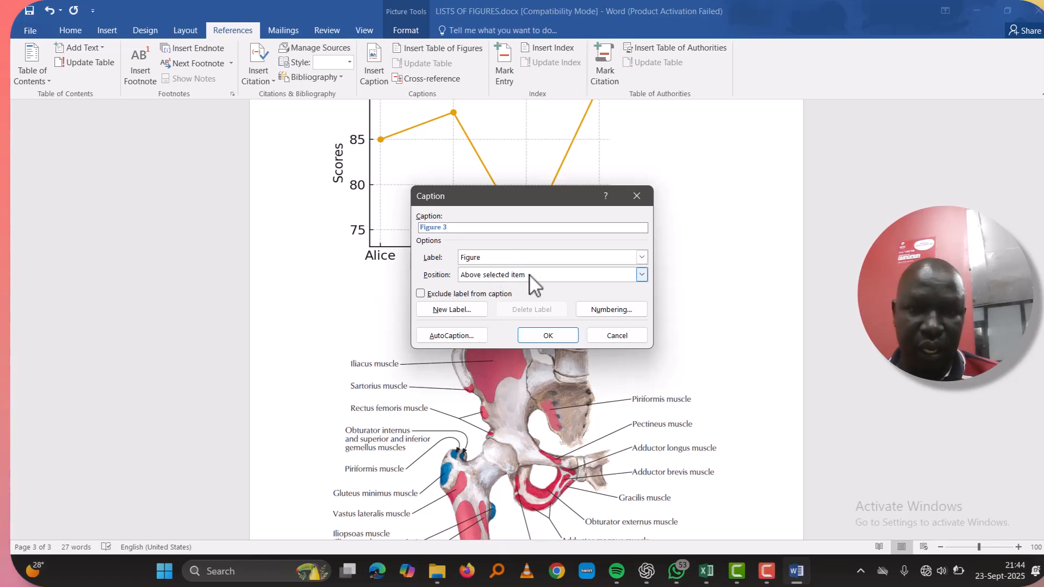
left_click(641, 274)
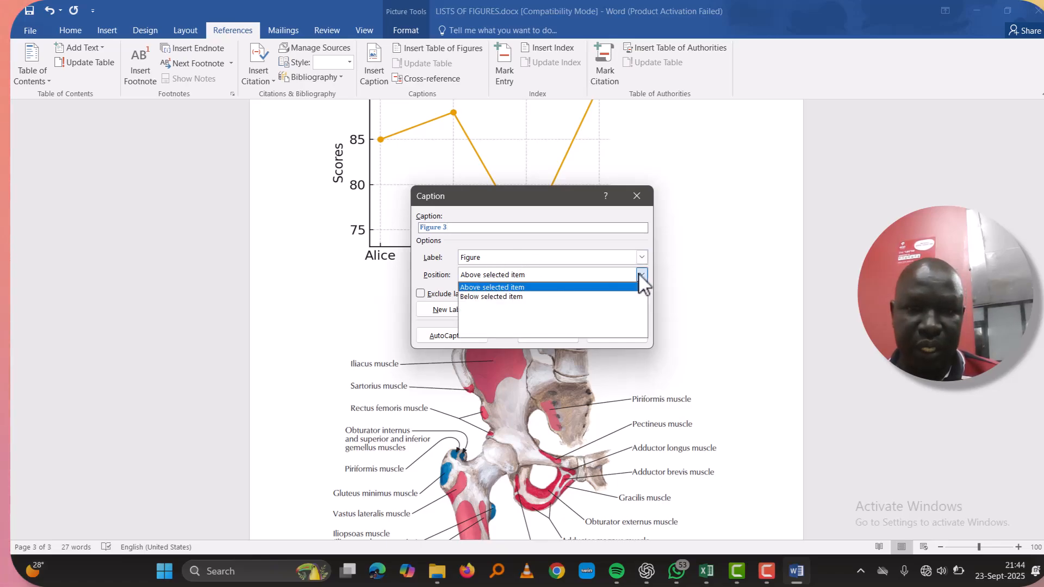
left_click(642, 256)
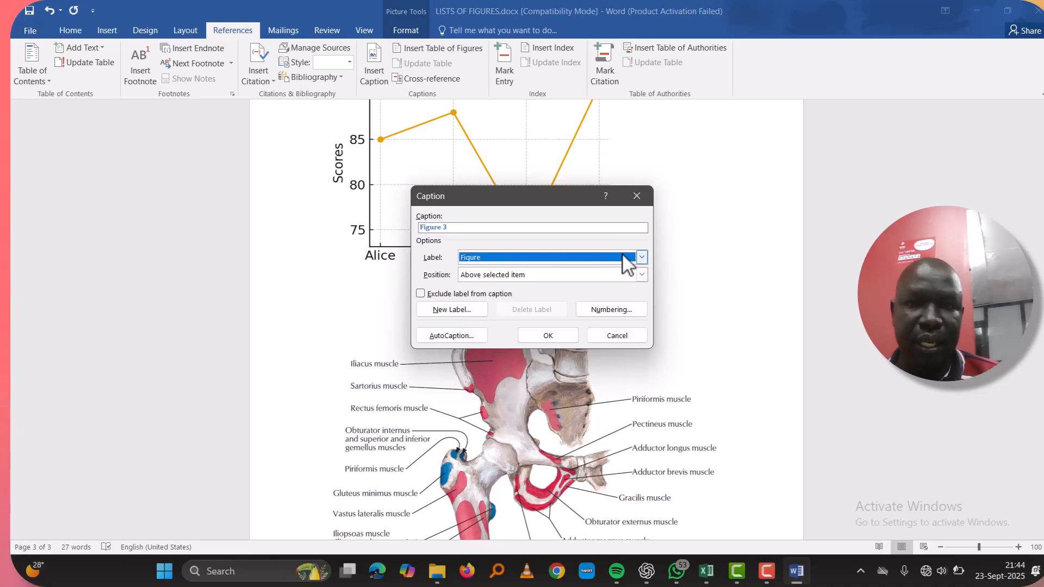
Step: Complete the hip muscle illustration's caption as "Figure 3-pelvic cavity" and insert it
left_click(519, 227)
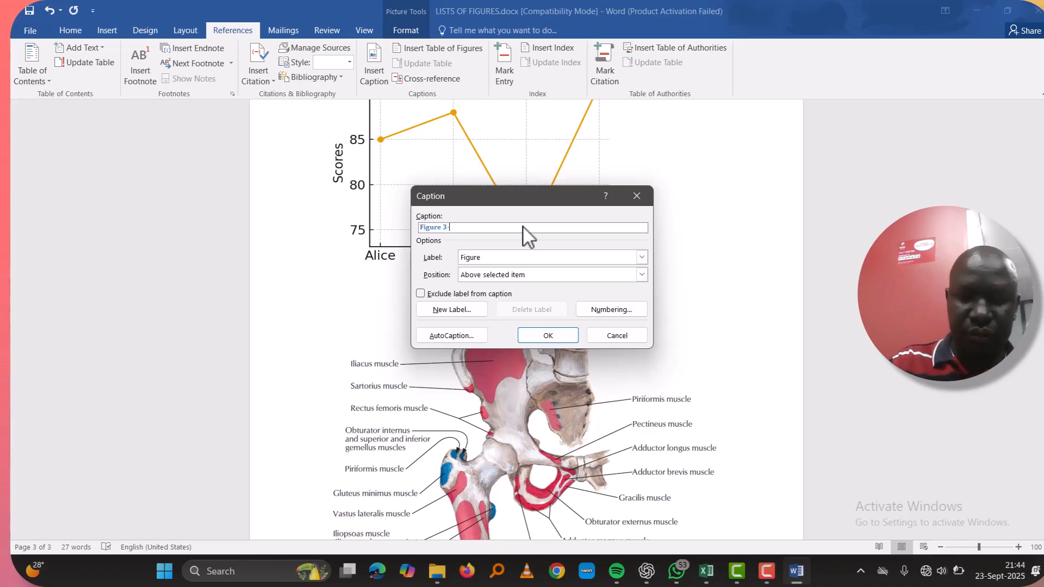
type("-")
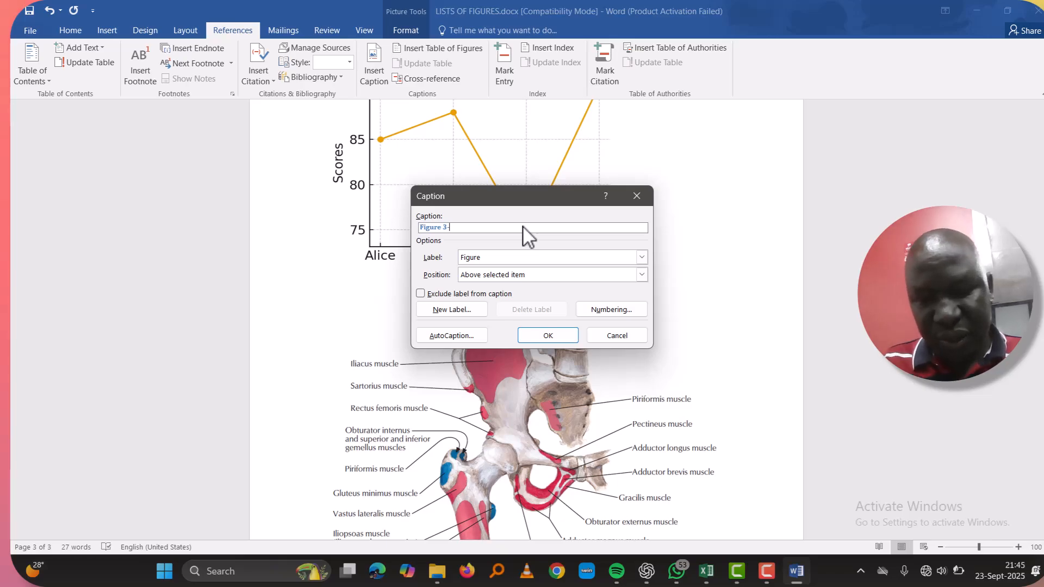
type("pe")
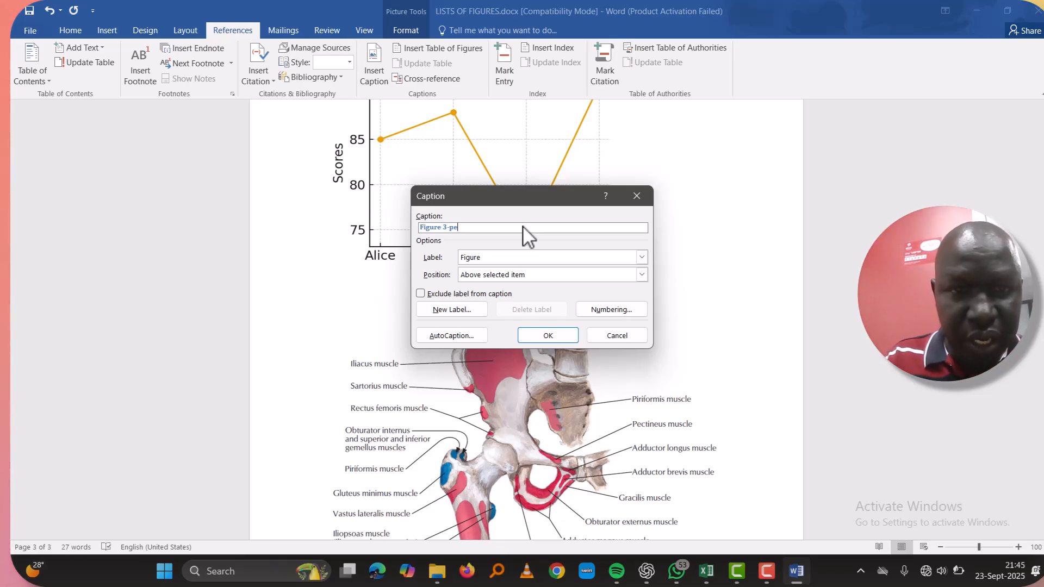
type("lv")
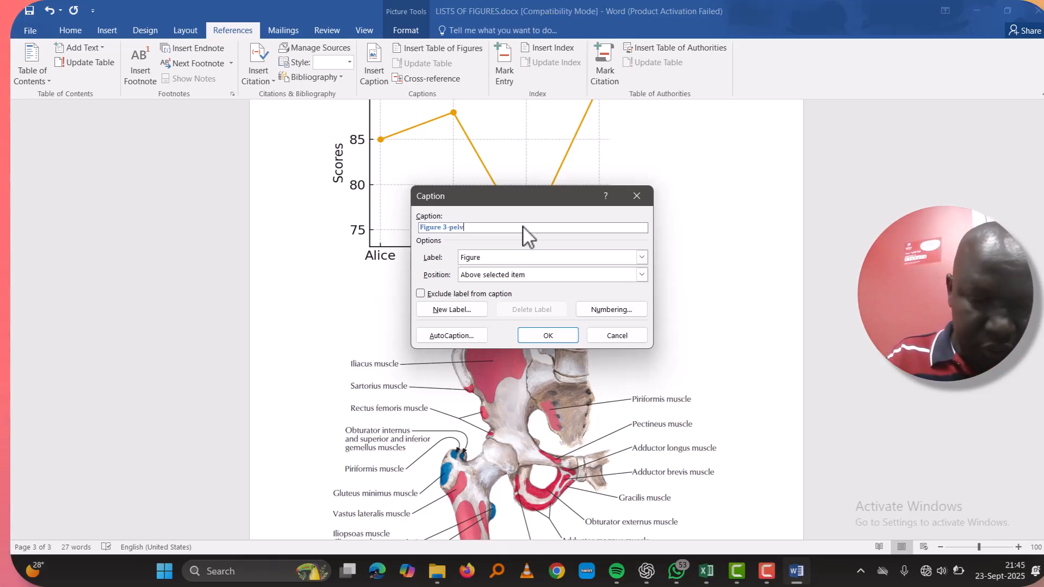
type("ic cavity")
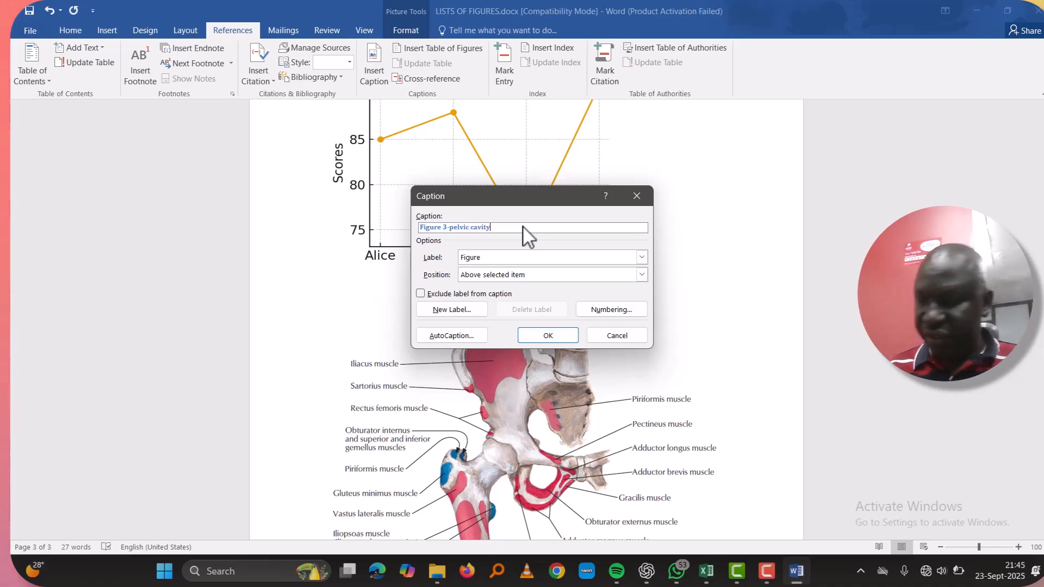
left_click(550, 334)
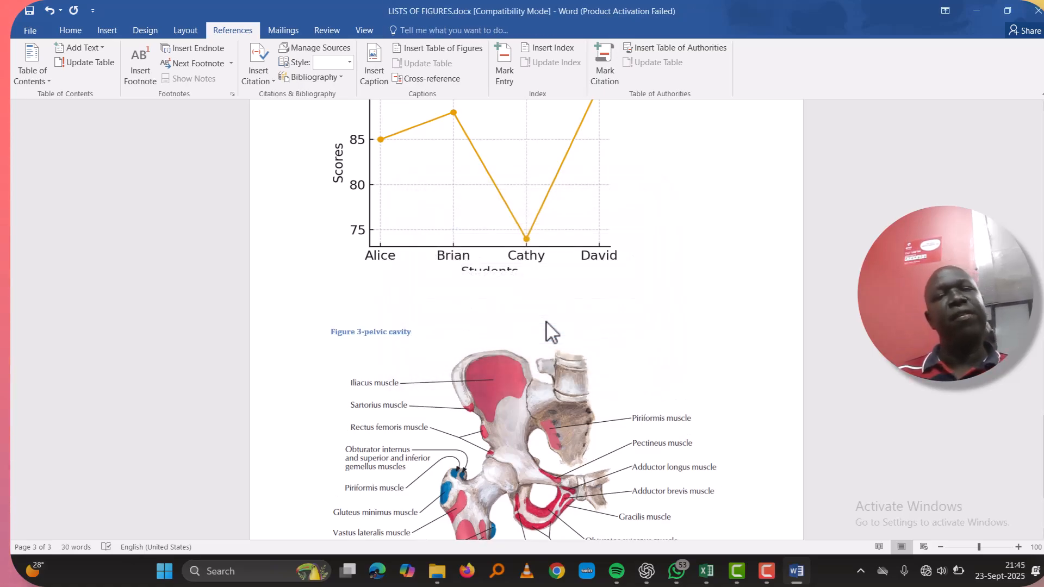
Step: Try to place the text cursor above the table caption on the first page
scroll(546, 321, "up", 10)
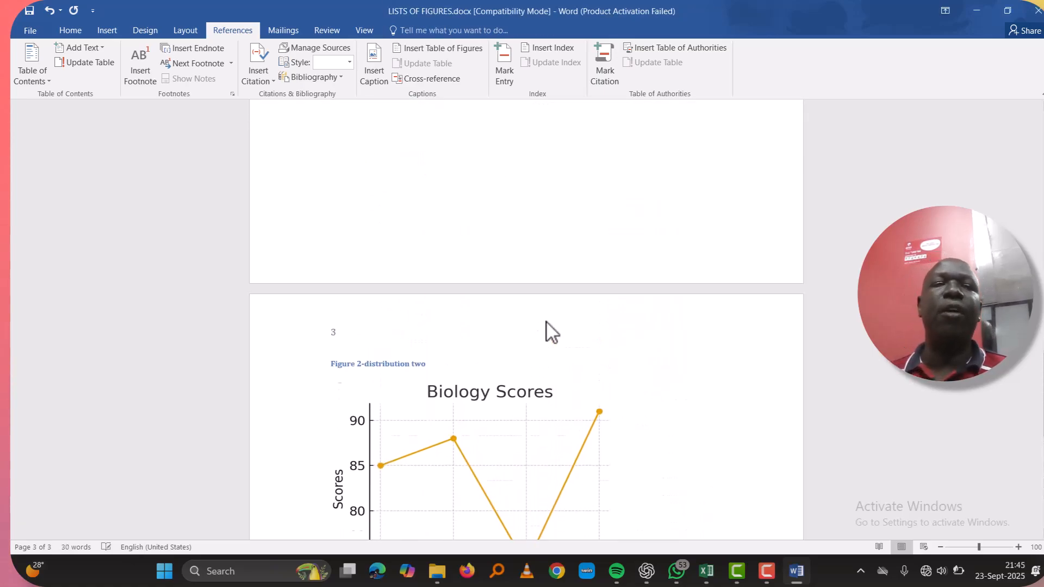
scroll(544, 321, "up", 12)
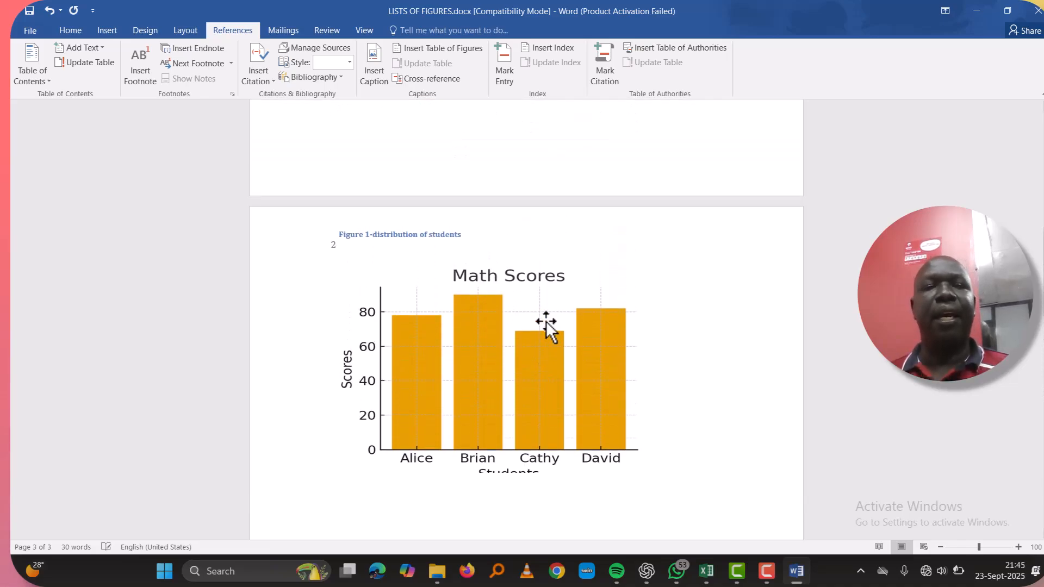
scroll(545, 322, "up", 5)
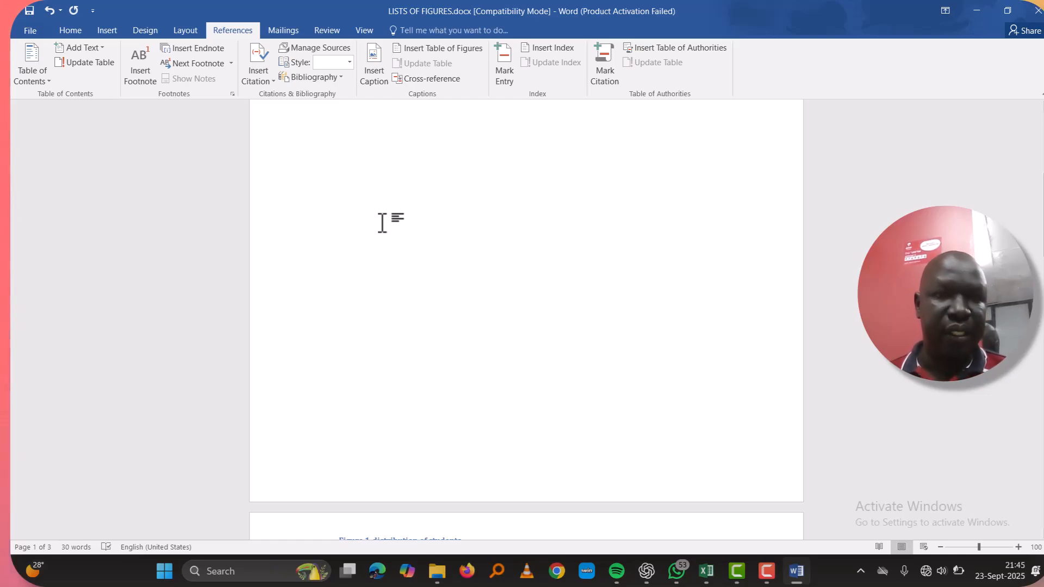
scroll(383, 223, "up", 8)
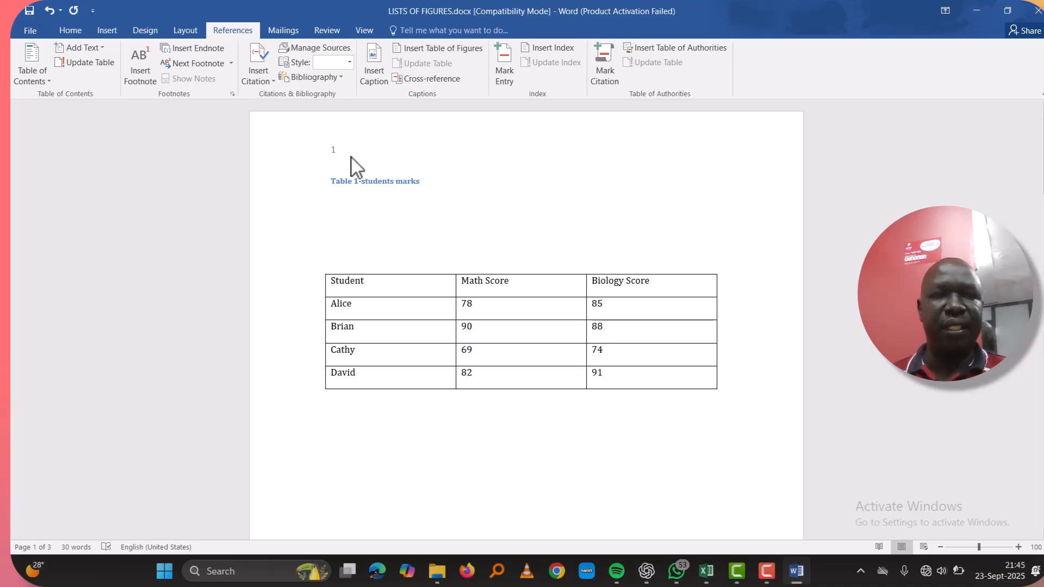
left_click(352, 181)
double_click(368, 129)
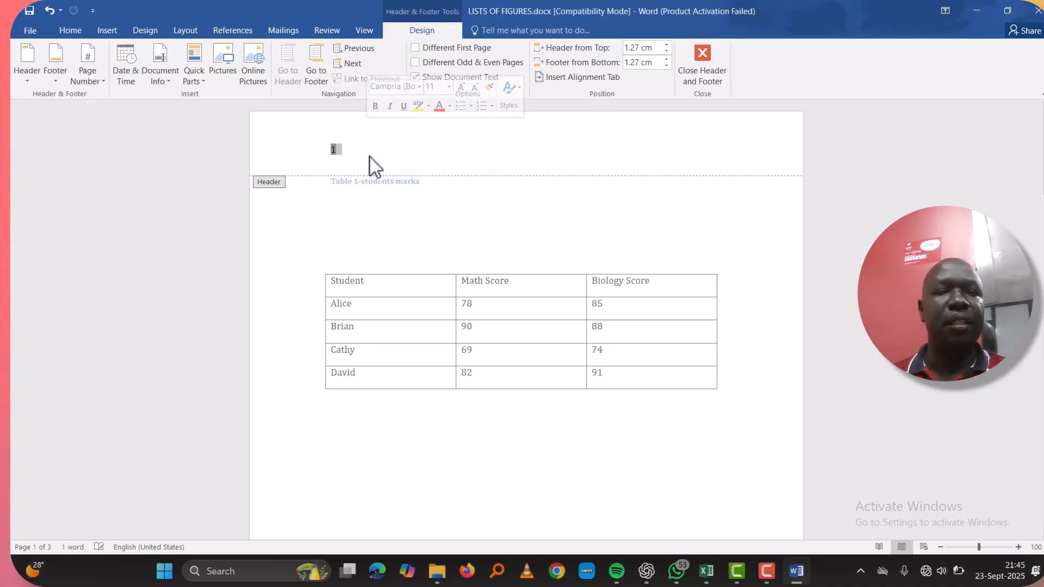
scroll(370, 163, "down", 2)
scroll(380, 161, "up", 2)
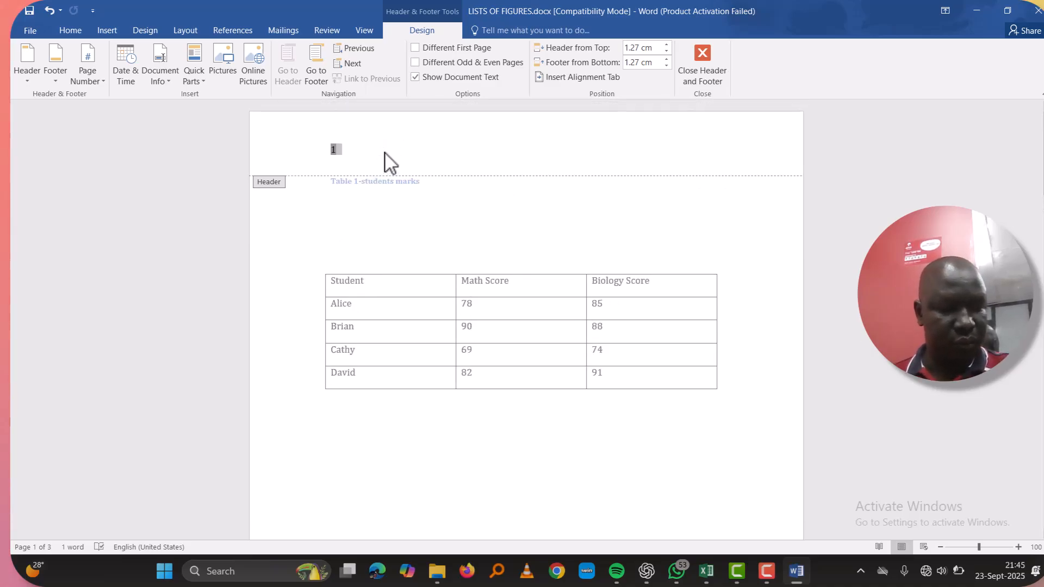
Step: Undo the last change to the document while the first page's header is open for editing
key("ctrl+z")
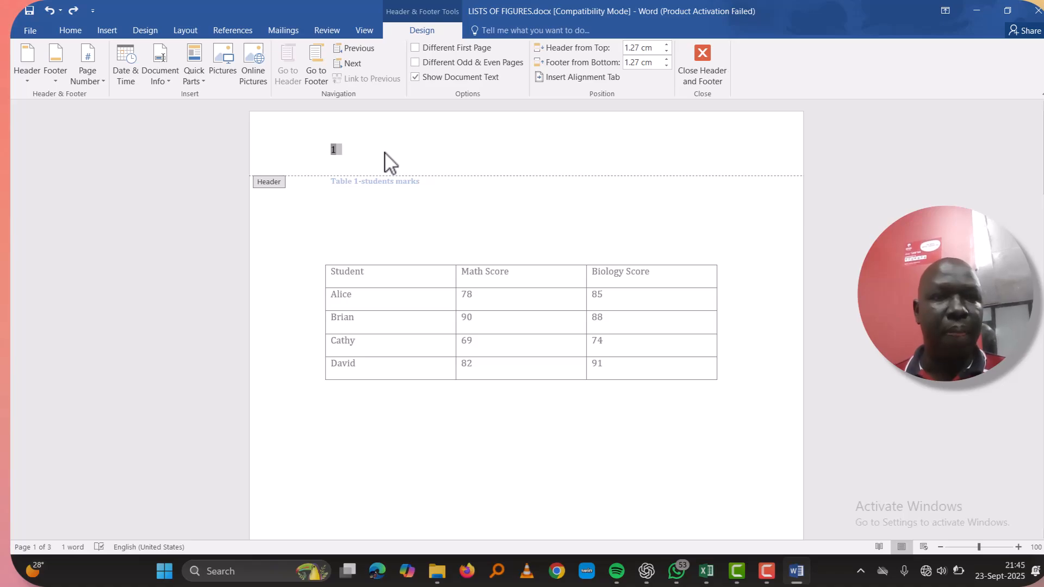
left_click(399, 137)
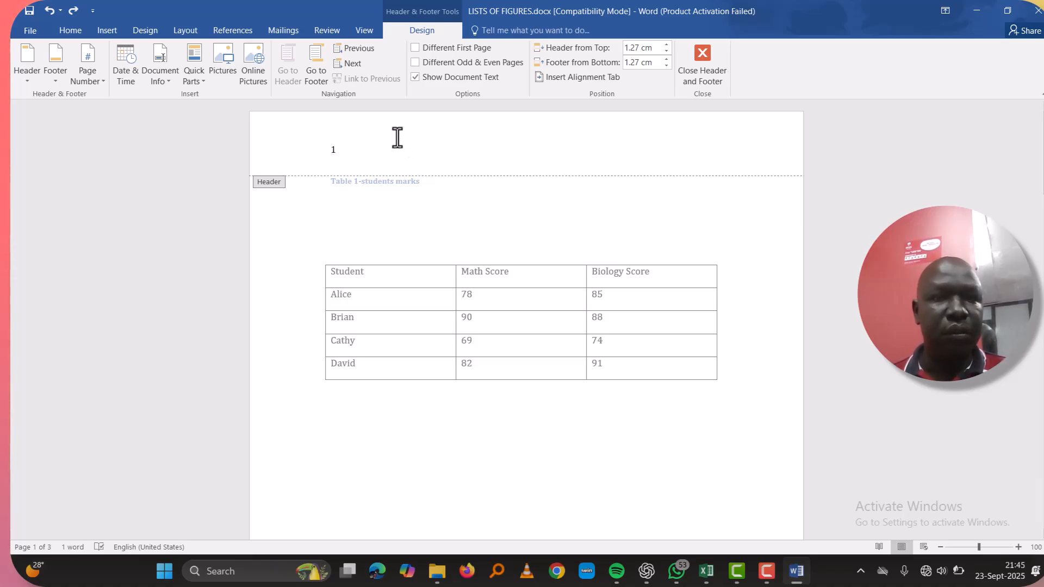
right_click(399, 137)
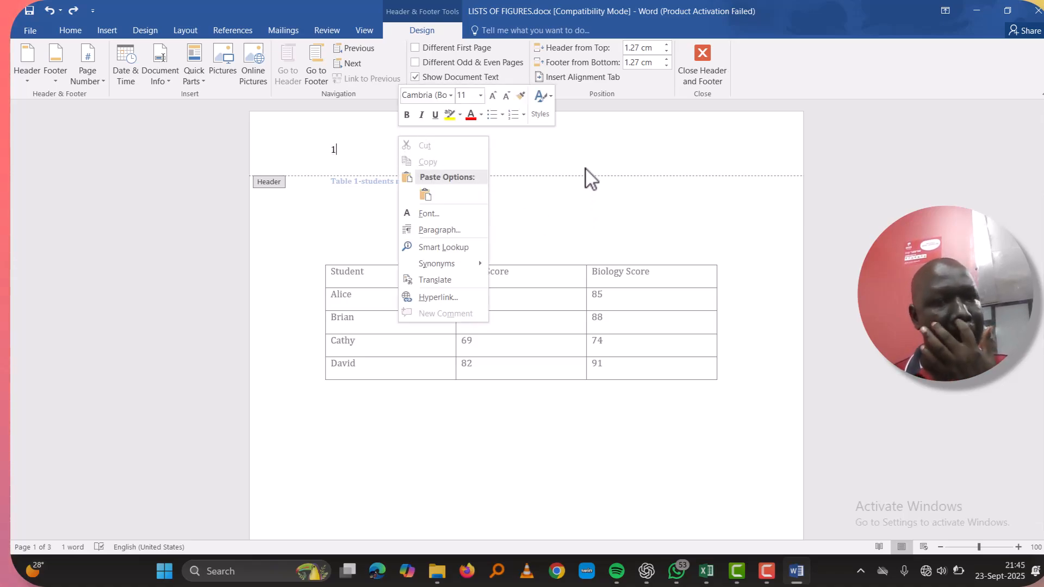
left_click(582, 133)
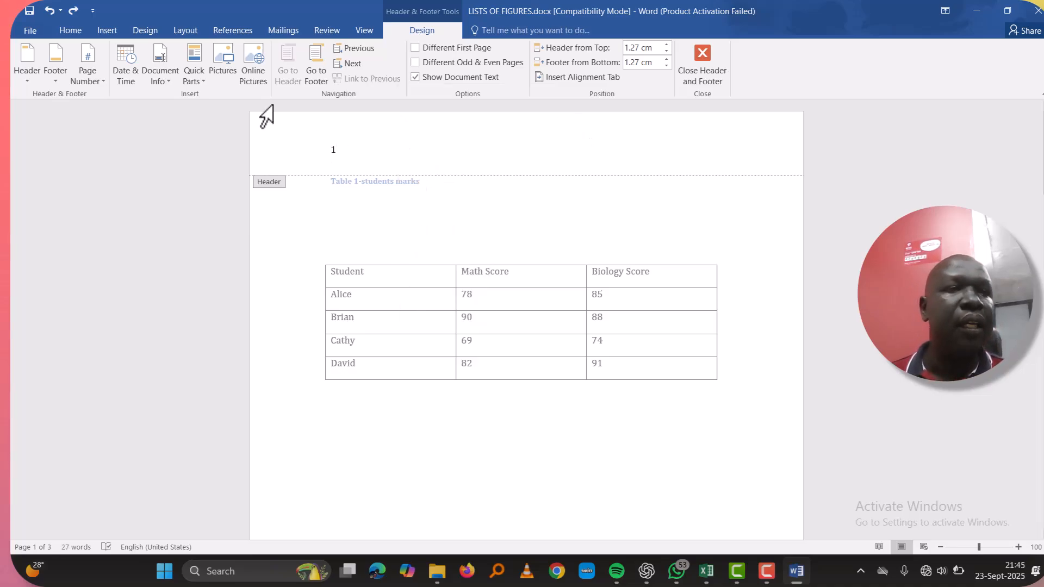
left_click(239, 30)
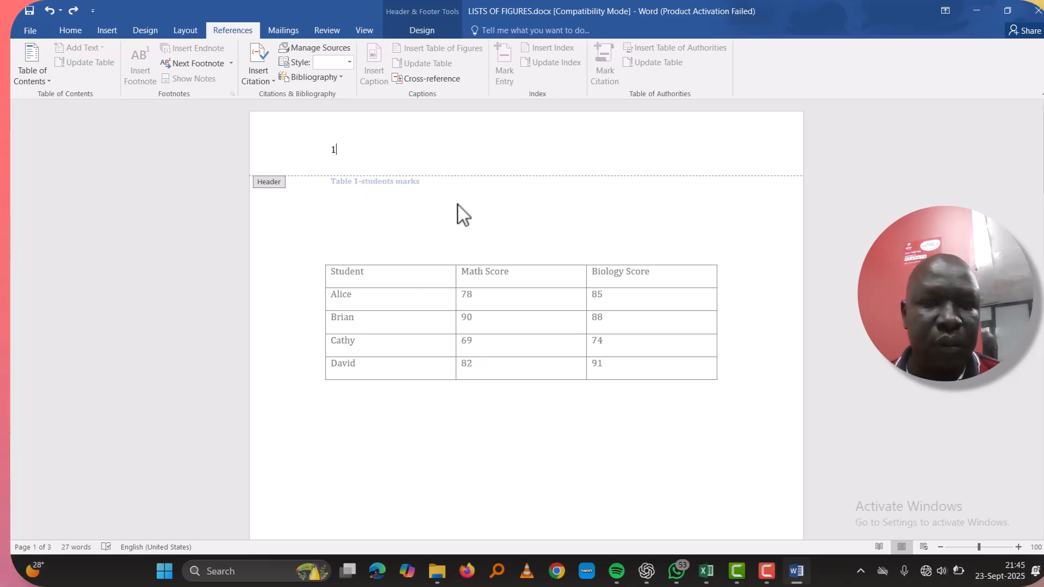
Step: Insert a table of figures using the Figure caption label in the empty space above the table caption on the first page
mouse_move(769, 578)
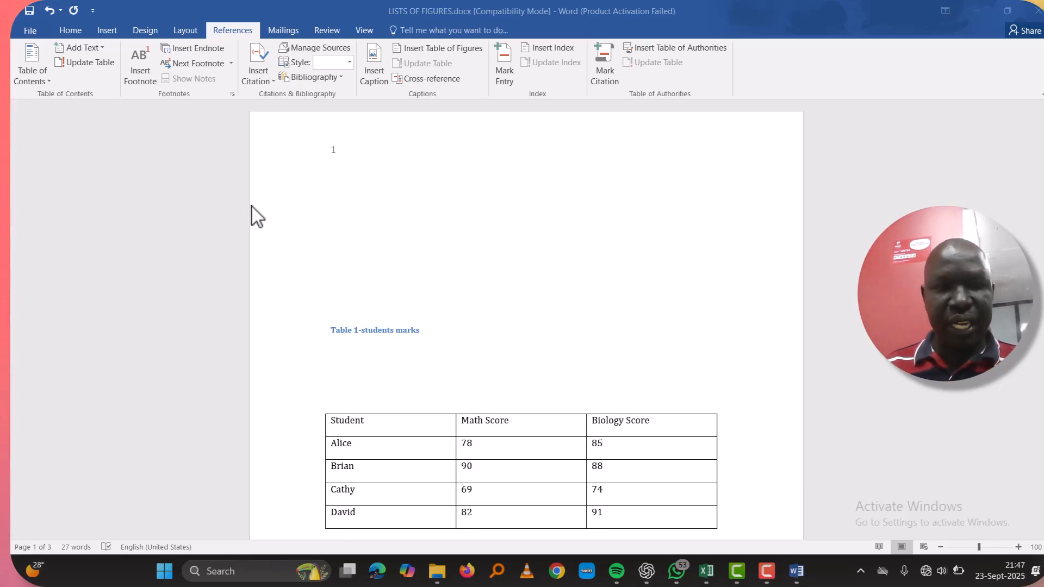
left_click(354, 215)
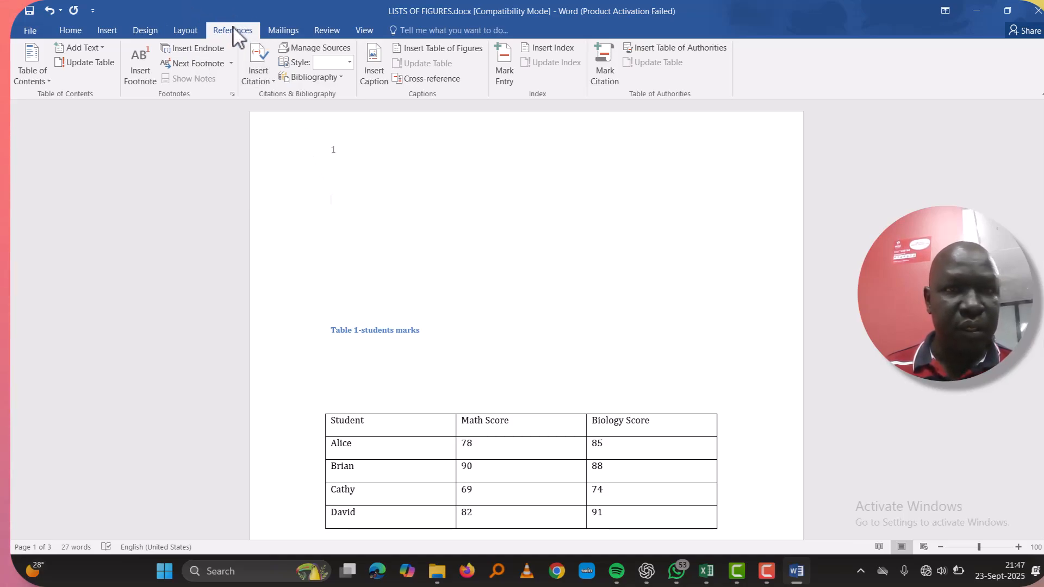
left_click(422, 44)
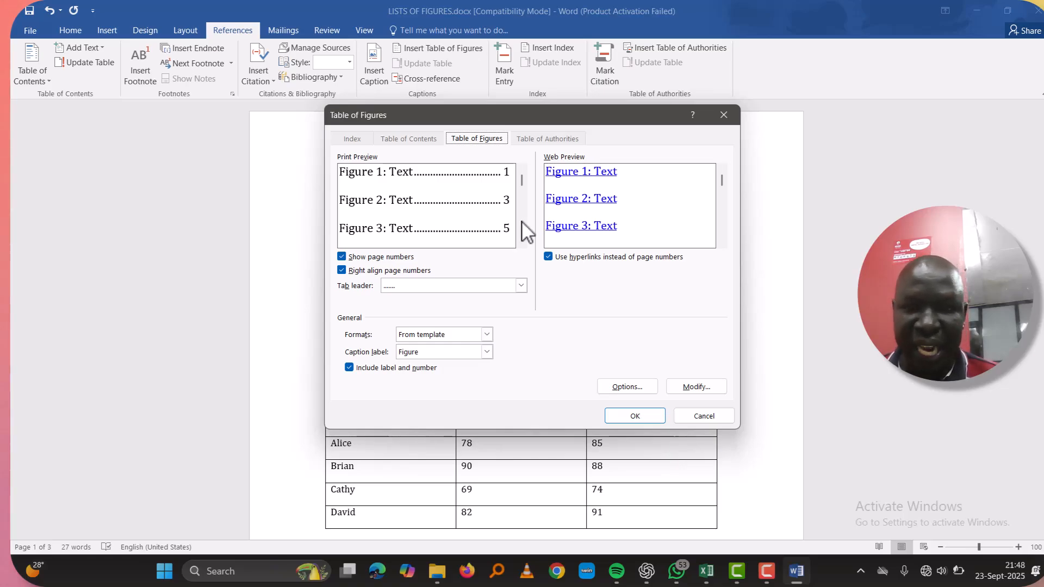
left_click(487, 352)
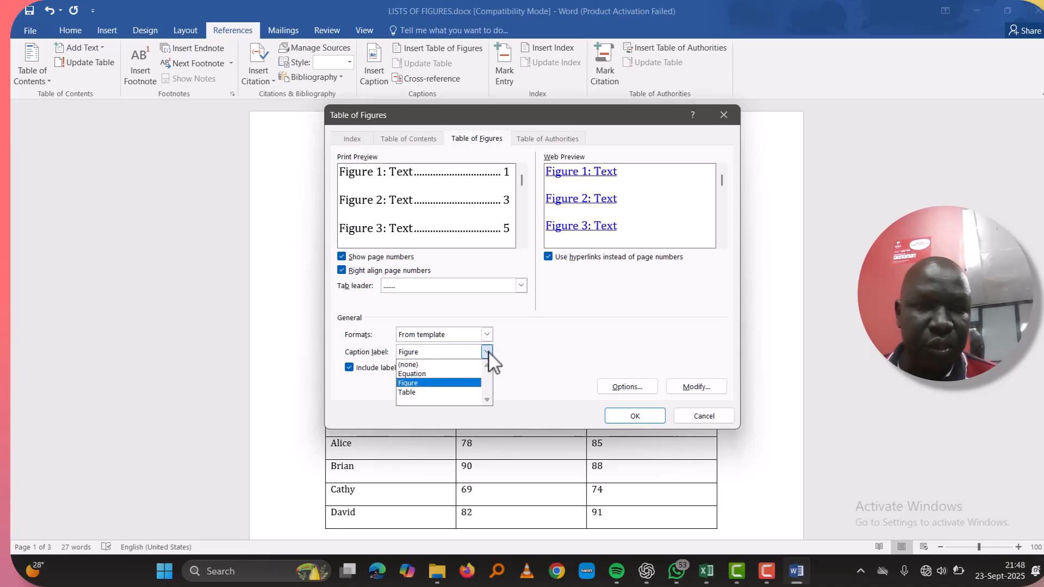
left_click(460, 384)
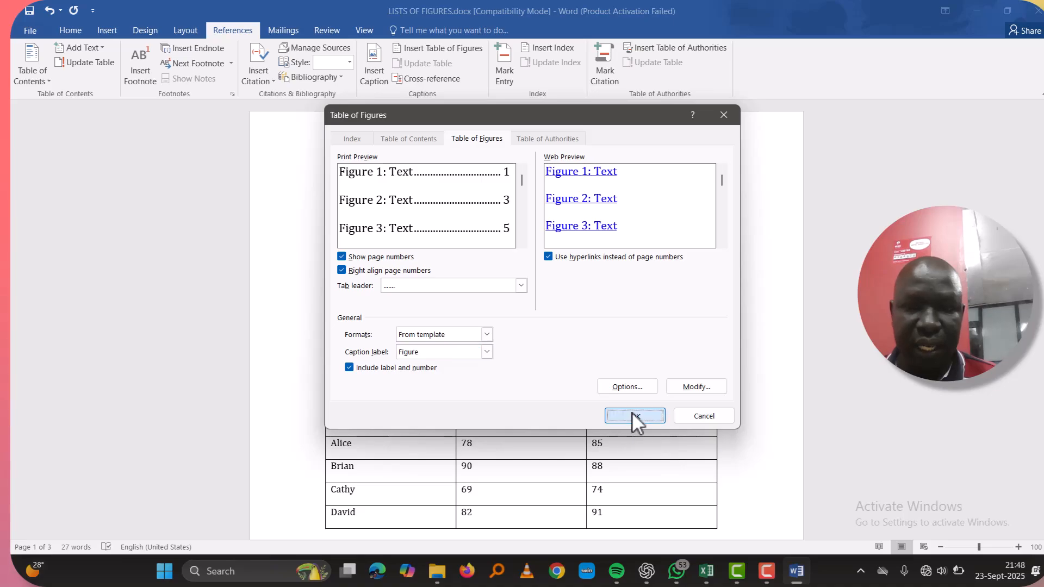
left_click(631, 413)
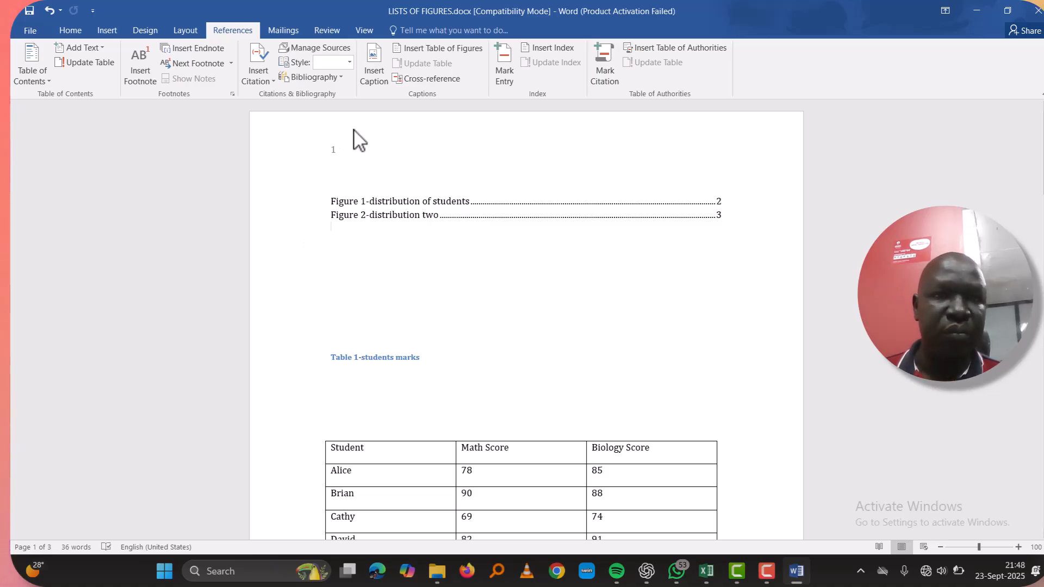
Step: Insert a list of tables using the Table caption label directly below the list of figures
left_click(476, 48)
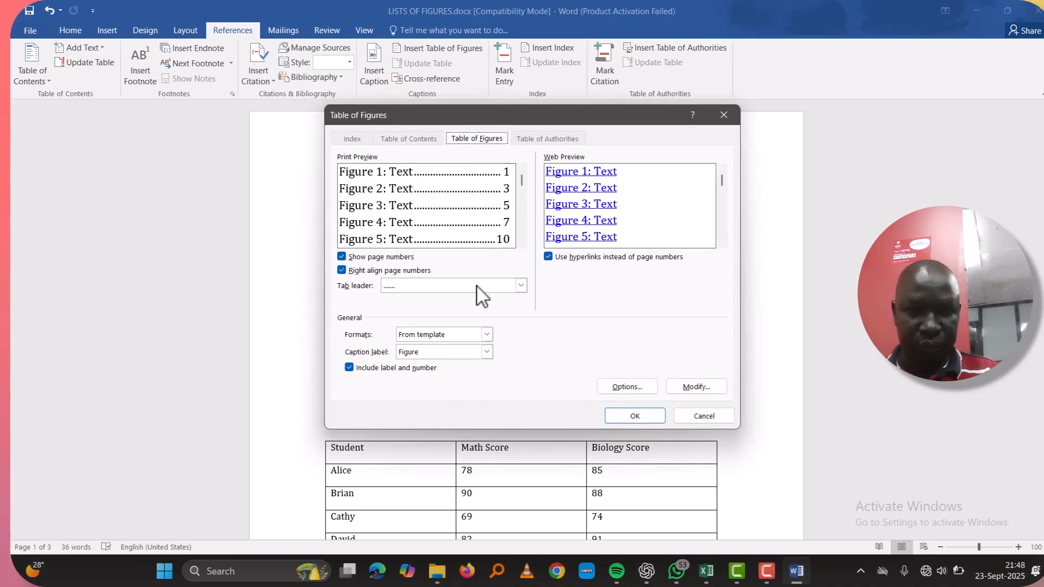
left_click(485, 351)
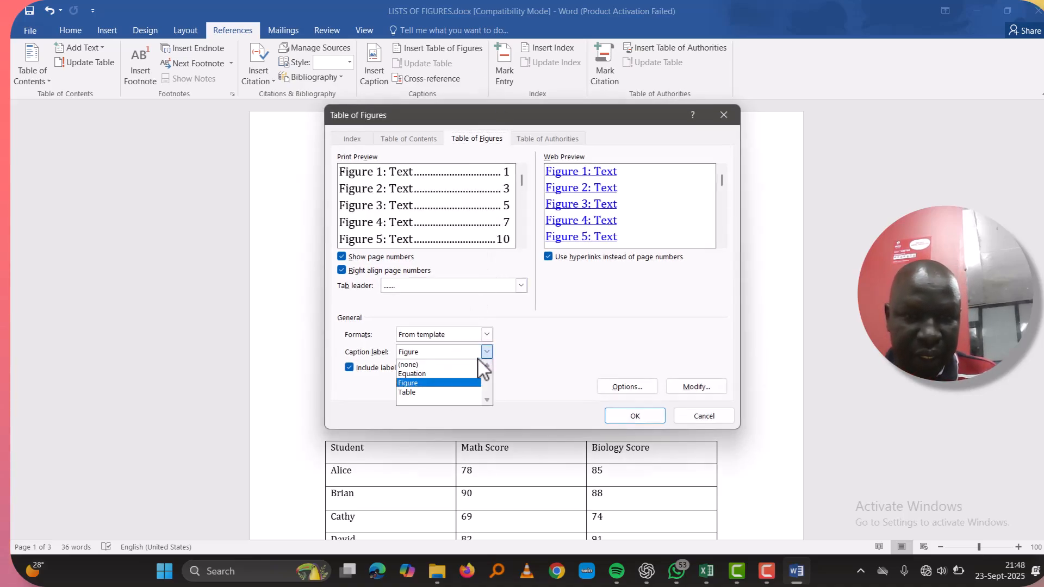
left_click(435, 390)
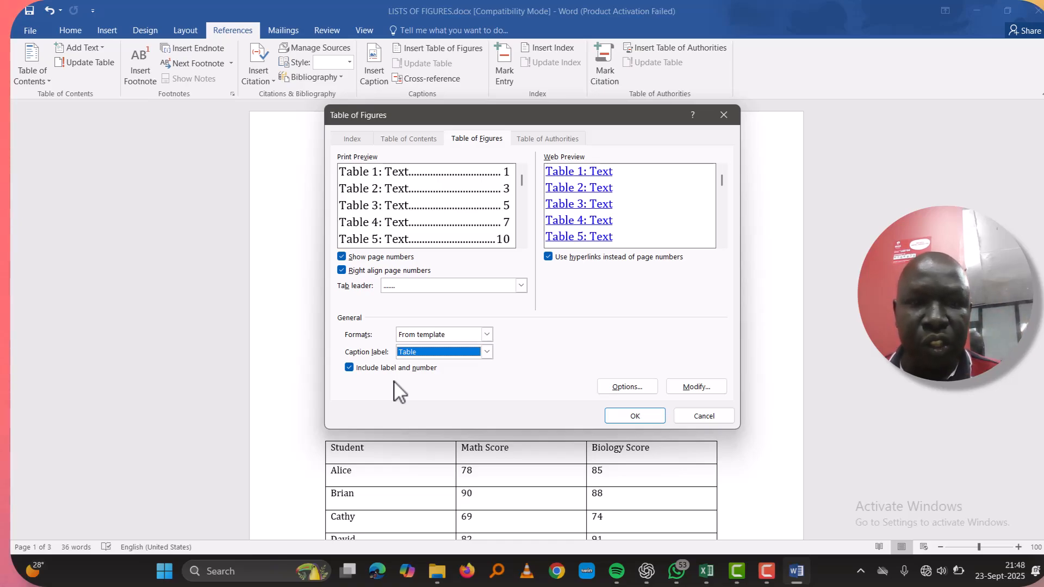
left_click(633, 421)
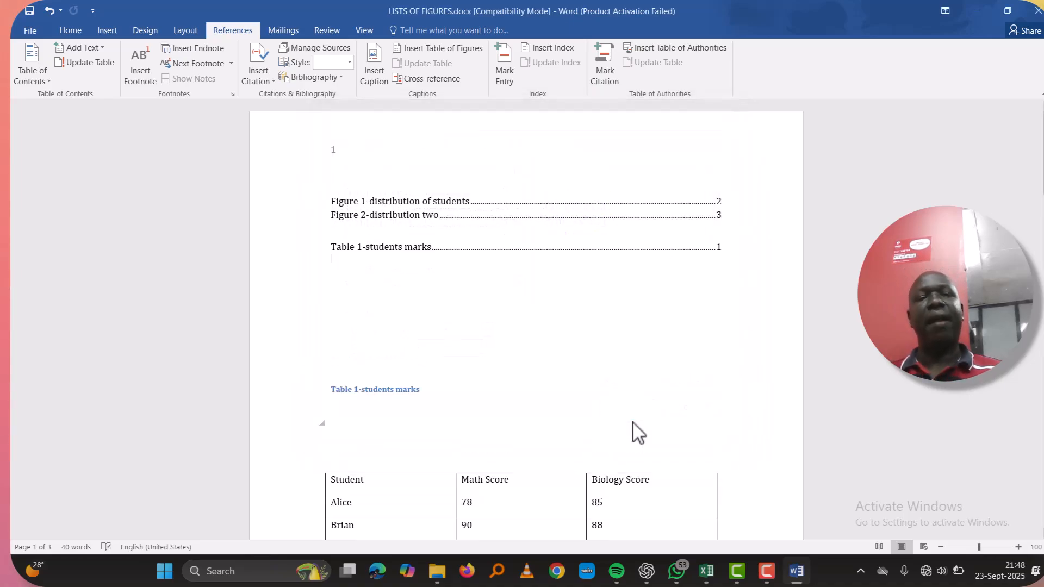